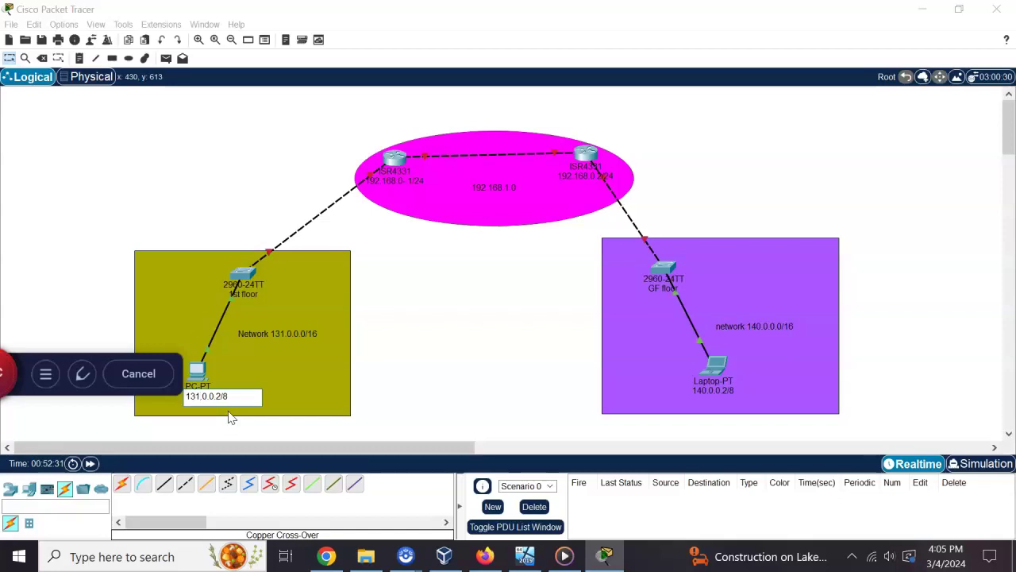
# Confirm the PC's 131.0.0.2/8 label and give the PC static IPv4 address 131.0.0.2 with subnet mask 255.255.0.0.
pyautogui.click(393, 385)
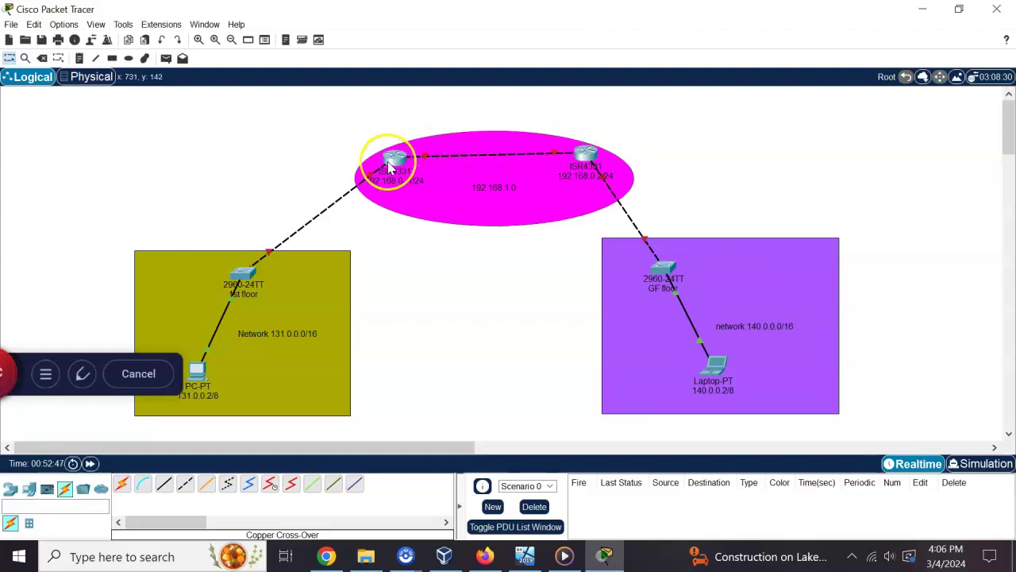
pyautogui.moveTo(390, 166)
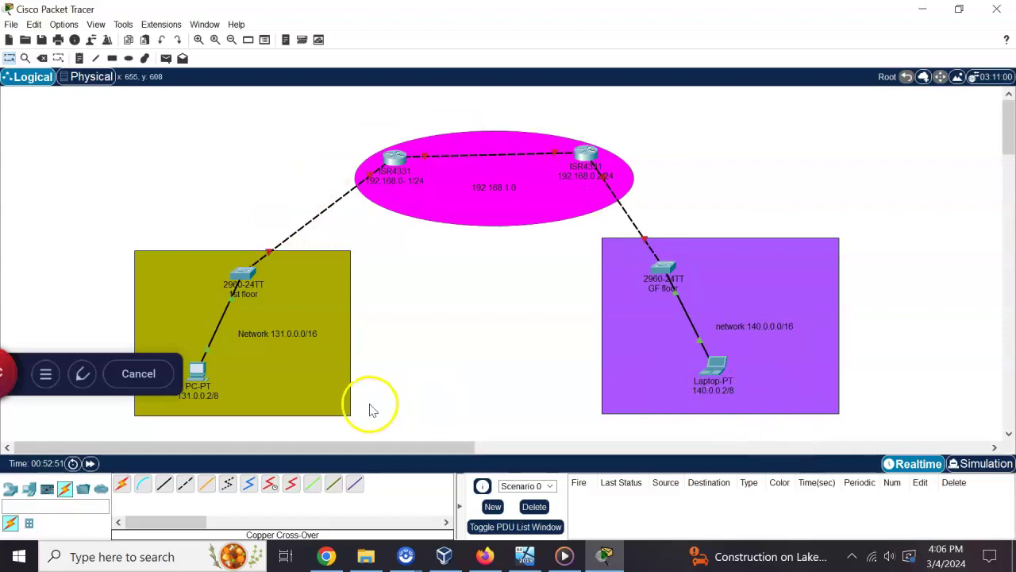
pyautogui.click(200, 367)
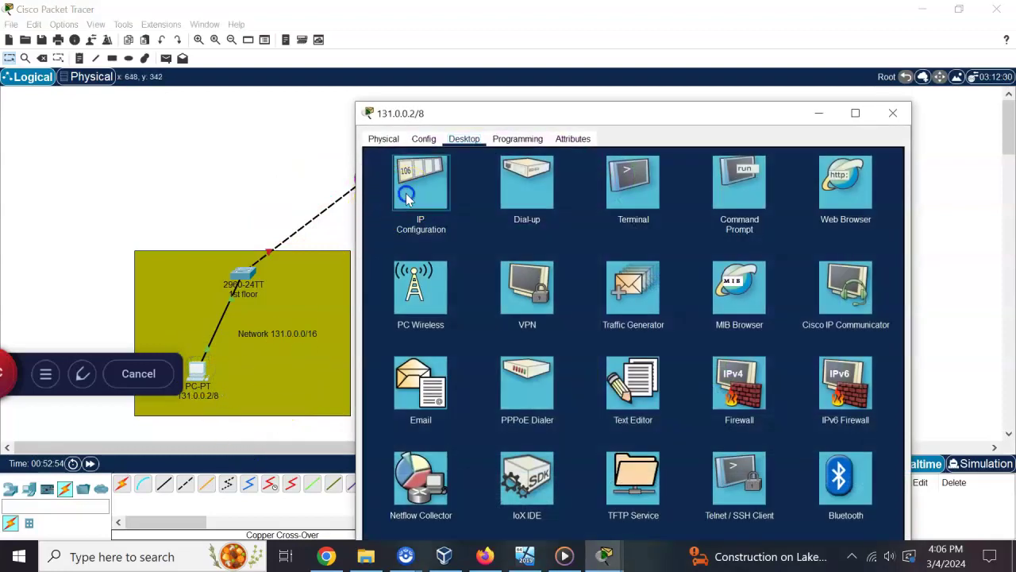
pyautogui.click(419, 189)
pyautogui.click(569, 226)
pyautogui.write('131')
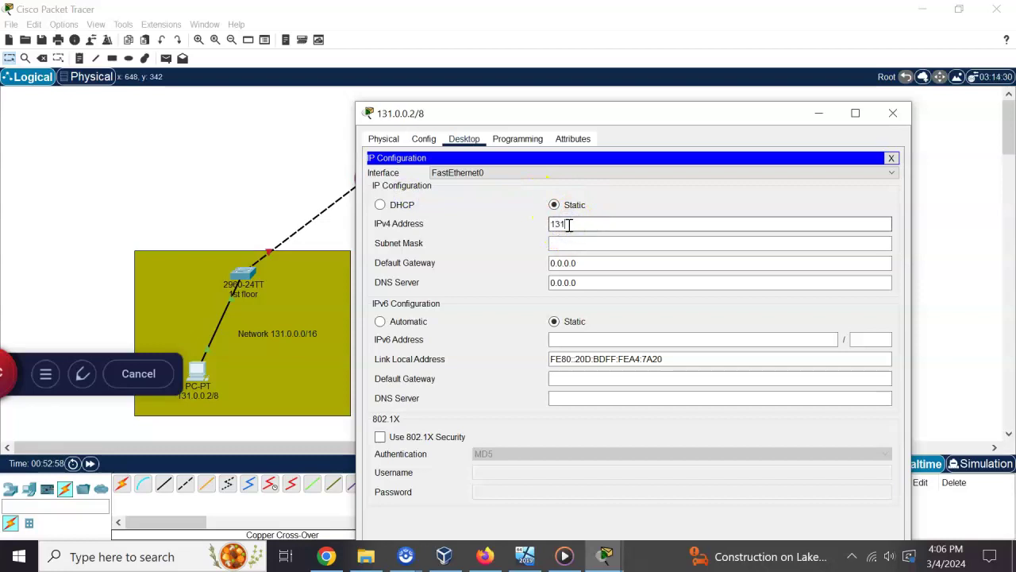
pyautogui.write('.0.0.2')
pyautogui.click(579, 243)
# Set the PC's IPv4 default gateway to 131.0.0.1 and close its configuration window.
pyautogui.click(594, 267)
pyautogui.moveTo(594, 267); pyautogui.dragTo(481, 263)
pyautogui.write('131.0.0.10')
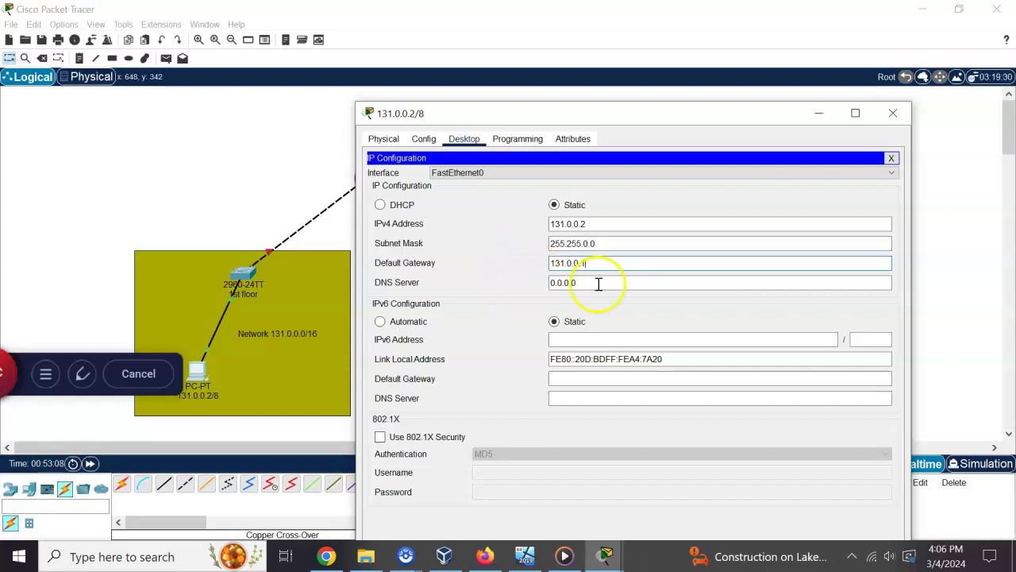
pyautogui.click(518, 285)
pyautogui.click(892, 113)
# Give the laptop static IPv4 address 140.0.0.2 with subnet mask 255.255.0.0.
pyautogui.click(715, 372)
pyautogui.click(460, 124)
pyautogui.click(584, 129)
pyautogui.moveTo(619, 16); pyautogui.dragTo(427, 30)
pyautogui.write('140.0.0')
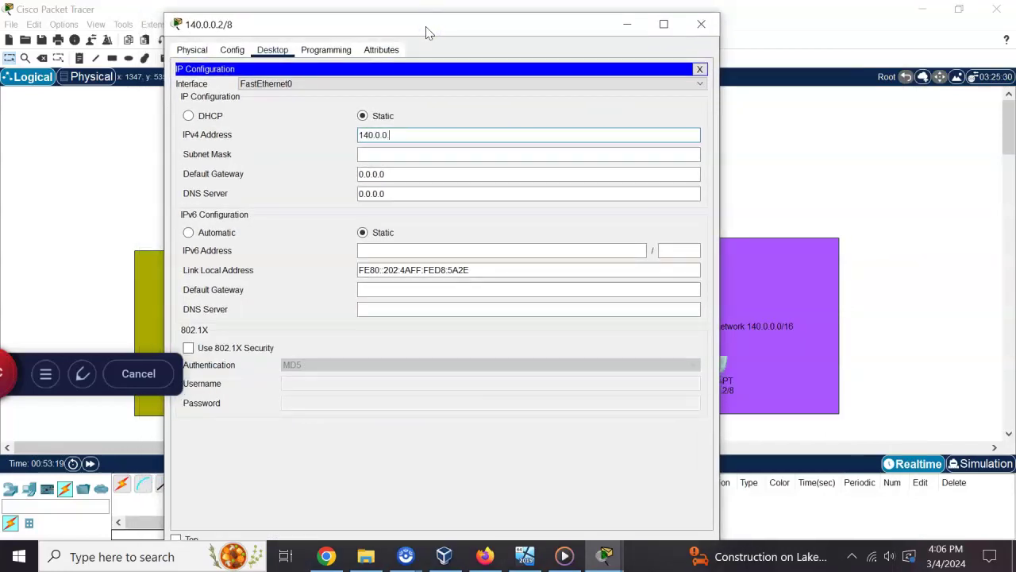
pyautogui.write('.2')
pyautogui.press('Tab')
# Set the laptop's IPv4 default gateway to 140.0.0.1 and close its configuration window.
pyautogui.press('Tab')
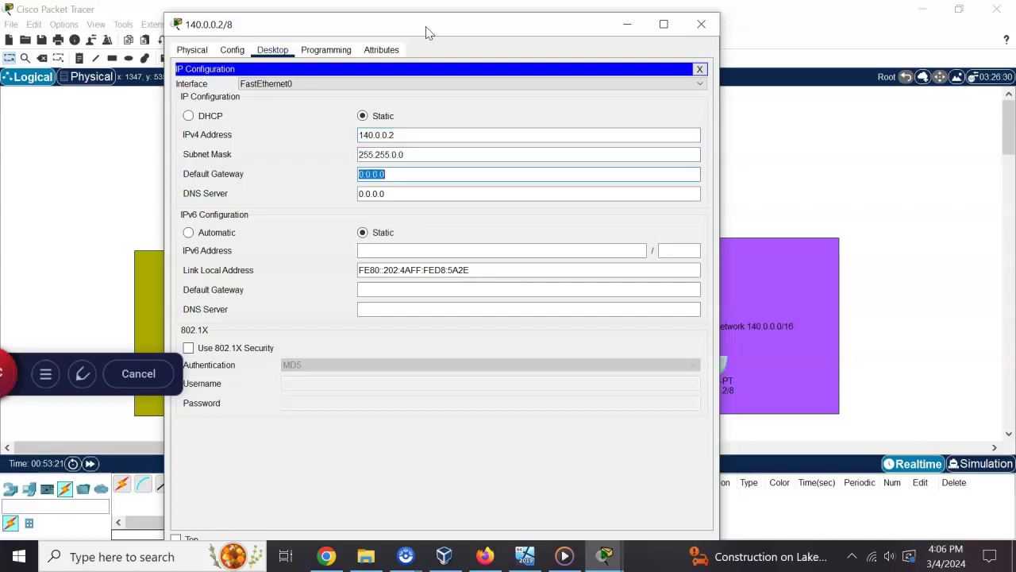
pyautogui.write('140.')
pyautogui.write('0.0.1')
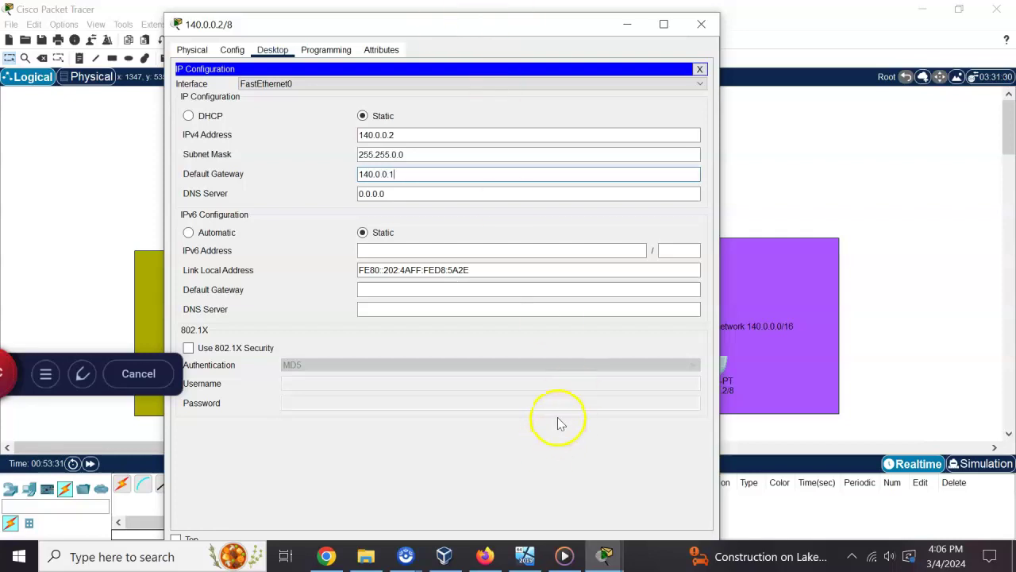
pyautogui.click(704, 24)
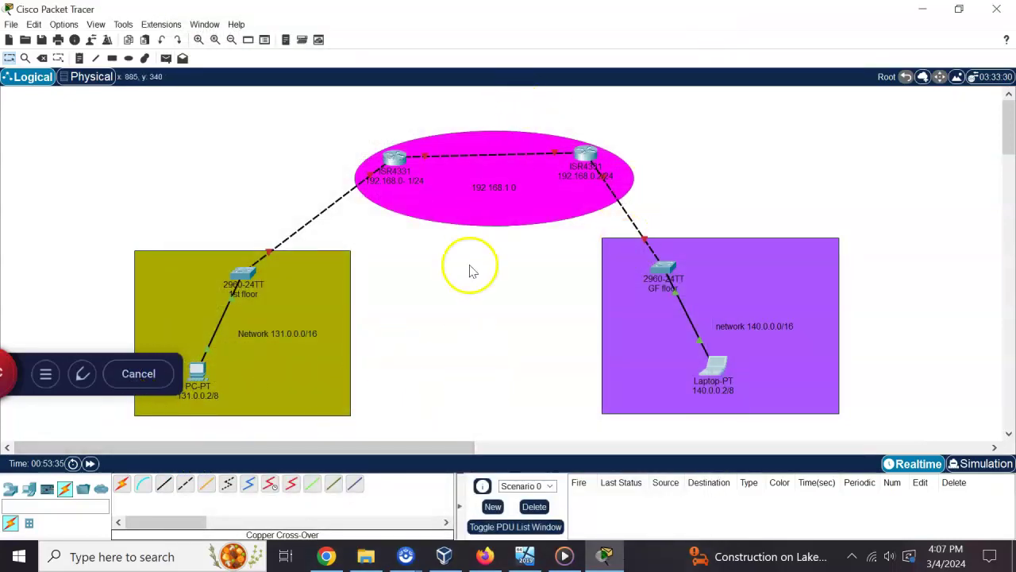
# Open the command line of the 192.168.0.1/24 router, decline the initial configuration dialog and enter privileged mode.
pyautogui.click(390, 163)
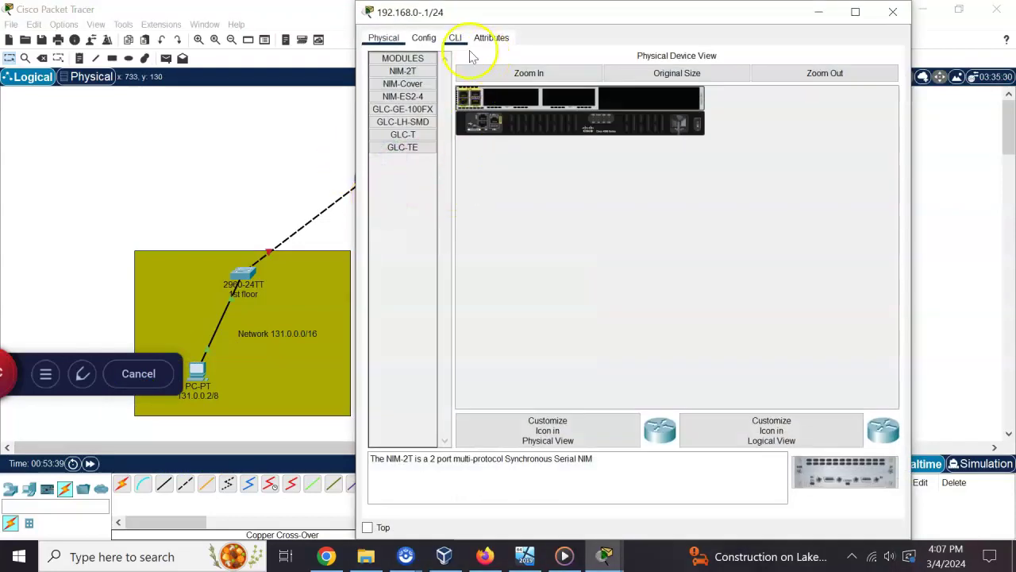
pyautogui.click(455, 38)
pyautogui.write('no')
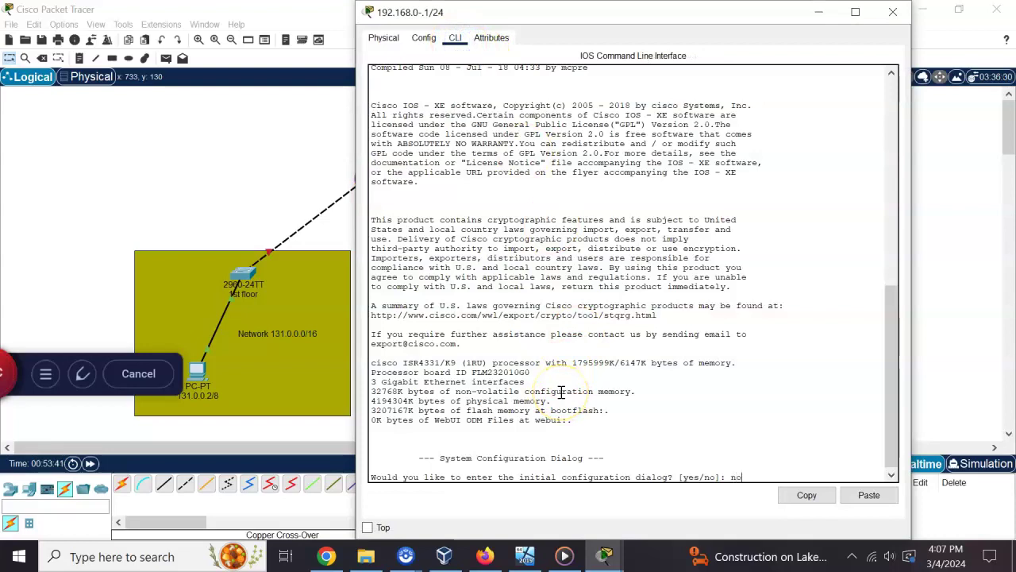
pyautogui.press('Return')
pyautogui.press('Return')
pyautogui.press('Return')
pyautogui.press('Return')
pyautogui.write('en')
pyautogui.press('Return')
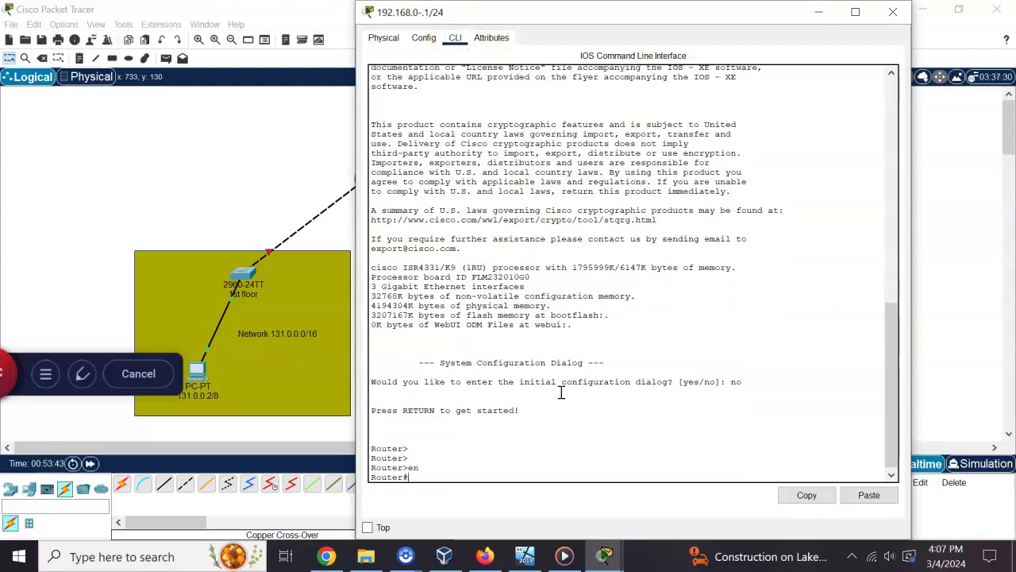
# Put the router into global configuration mode with conf t.
pyautogui.write('con')
pyautogui.press('Return')
pyautogui.press('Up')
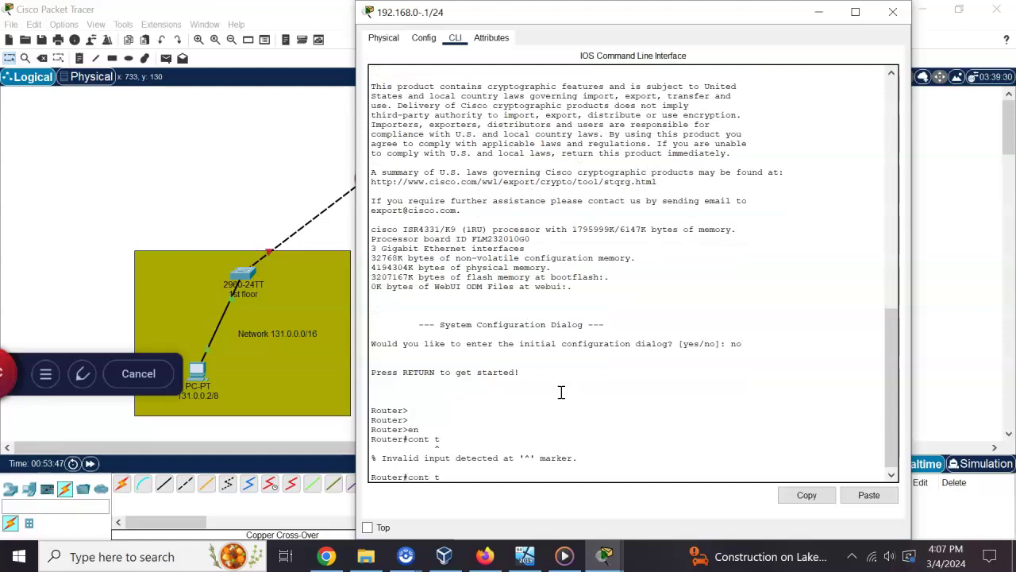
pyautogui.press('Left')
pyautogui.press('Left')
pyautogui.press('BackSpace')
pyautogui.write('f')
pyautogui.press('Return')
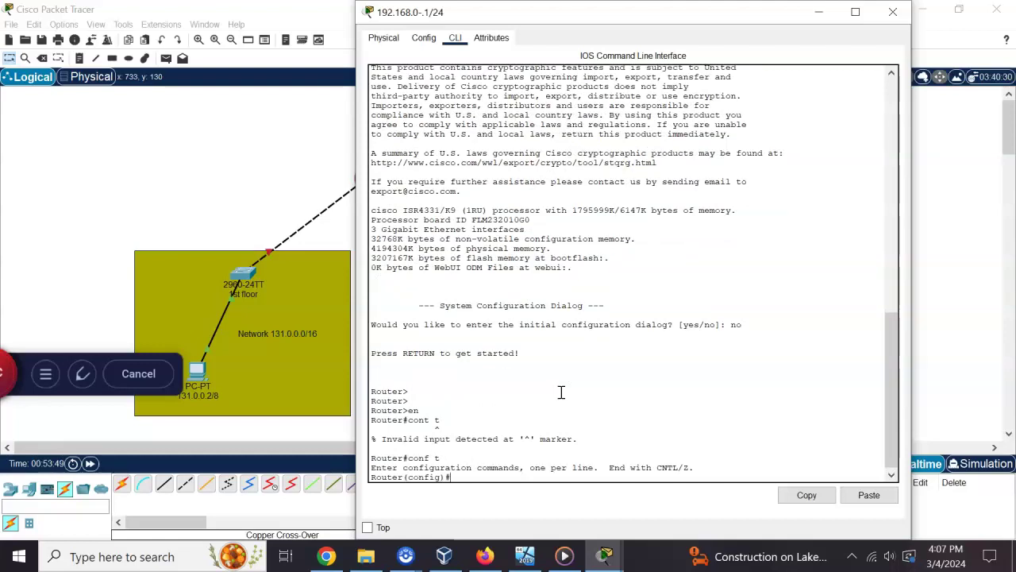
# Enter configuration of the router's interface gigabitEthernet 0/0/1.
pyautogui.moveTo(684, 11); pyautogui.dragTo(740, 18)
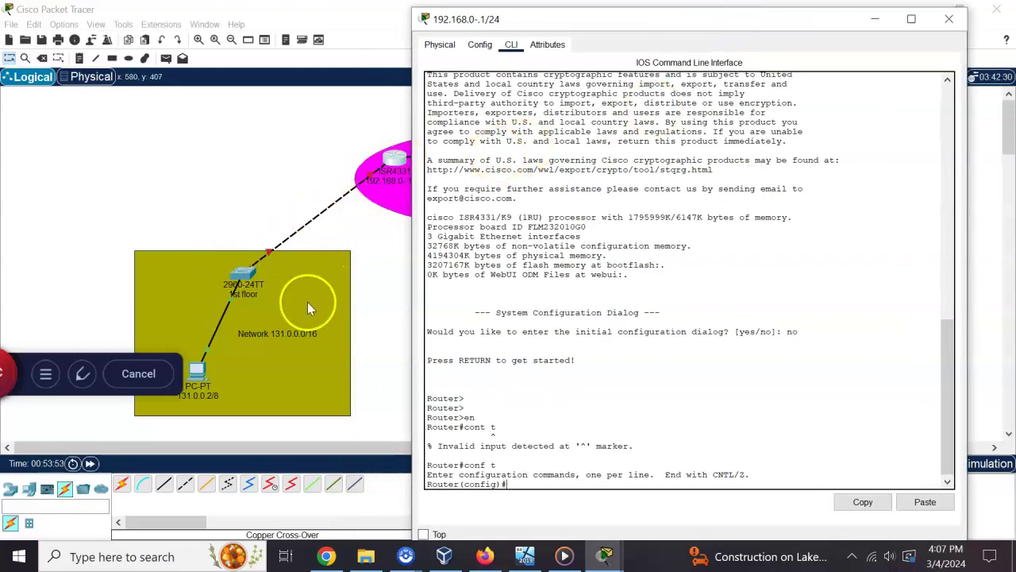
pyautogui.write('interface g')
pyautogui.press('Tab')
pyautogui.write('g')
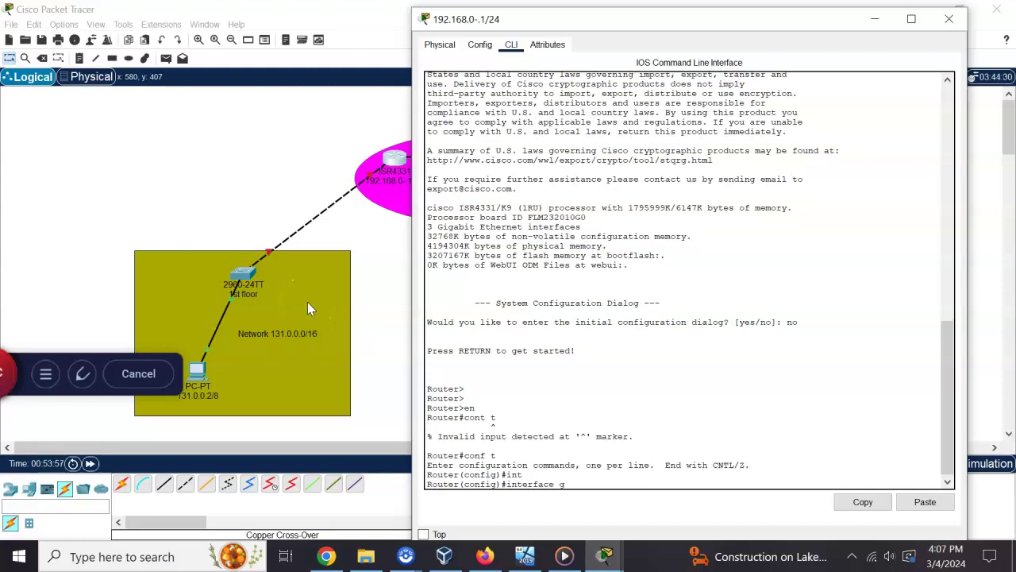
pyautogui.write('i')
pyautogui.press('Tab')
pyautogui.write('0/')
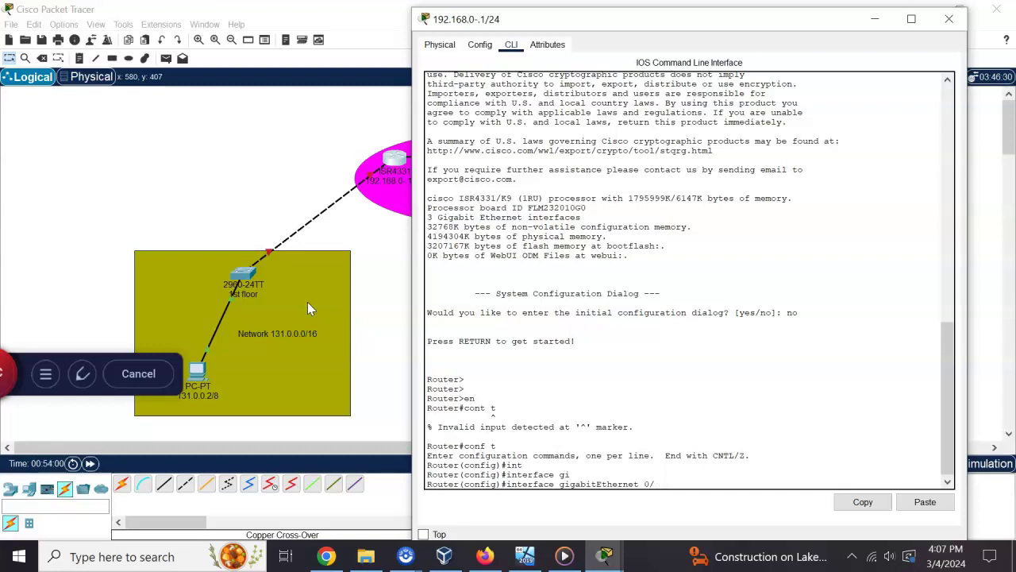
pyautogui.write('10/1')
pyautogui.press('Return')
# Assign IP address 131.0.0.1 with subnet mask 255.0.0.0 to gigabitEthernet 0/0/1.
pyautogui.write('ip add')
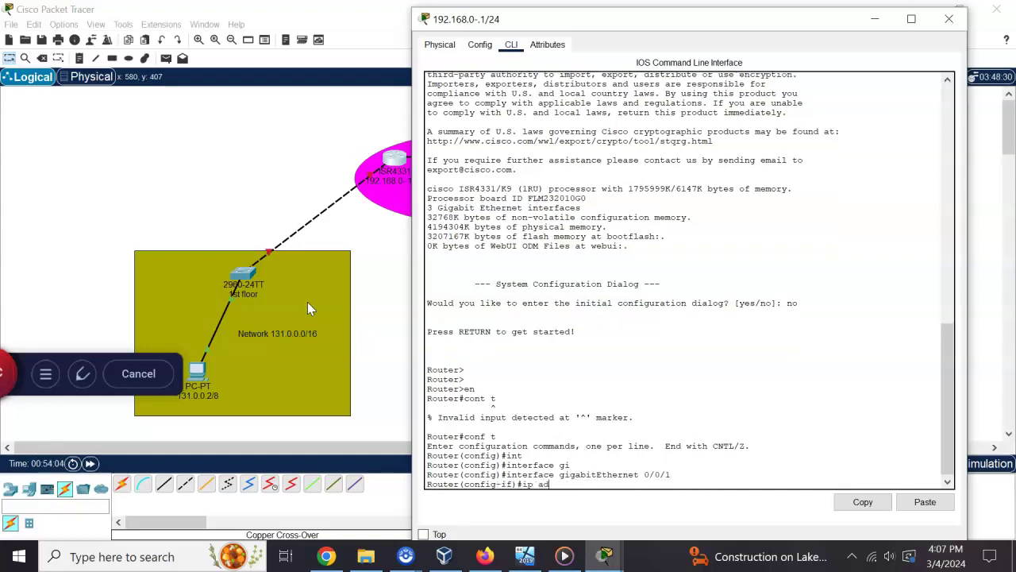
pyautogui.press('Tab')
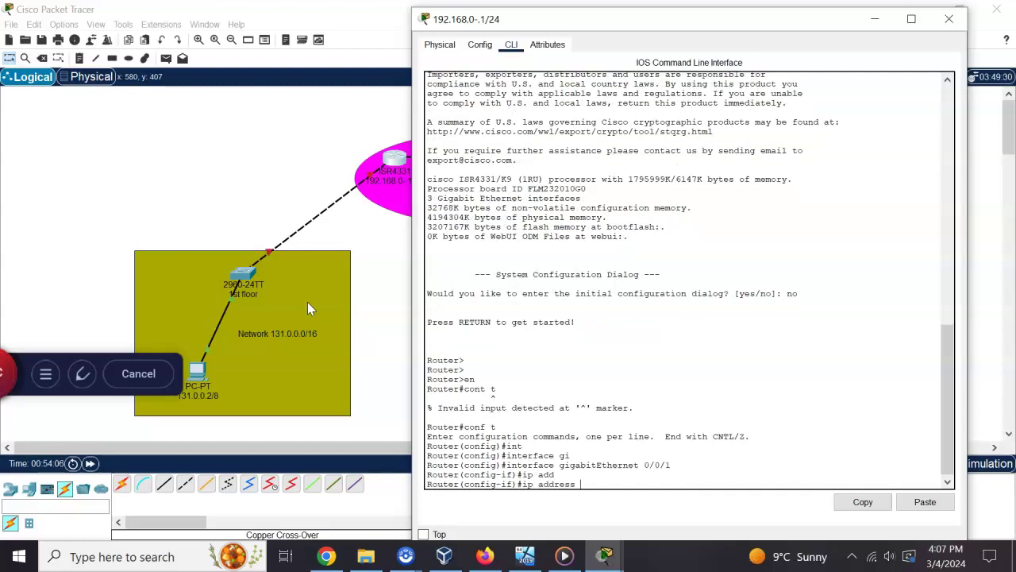
pyautogui.write('131.0.0.1 255.0.0.0')
pyautogui.press('Return')
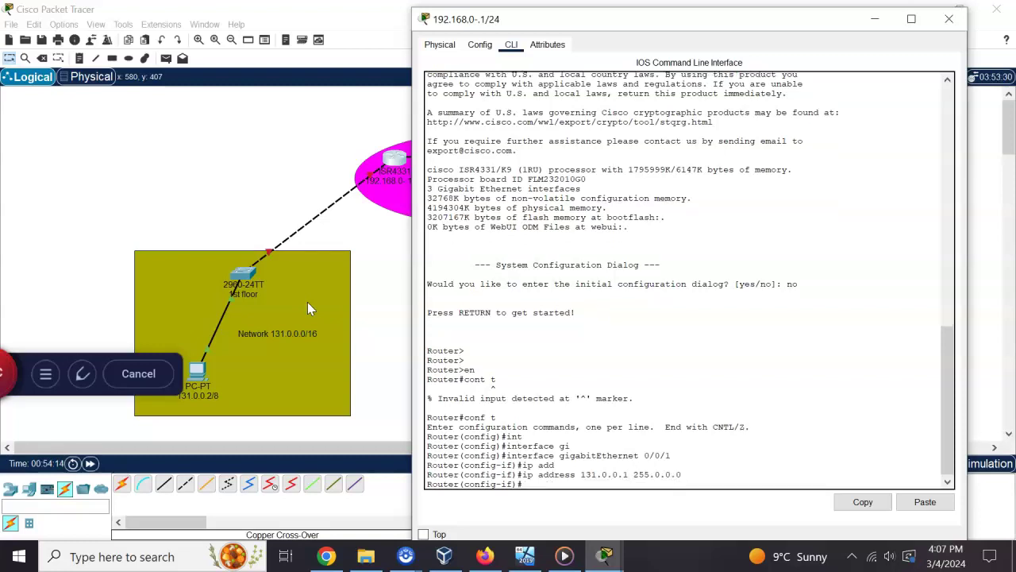
# Enable interface gigabitEthernet 0/0/1 with no shutdown.
pyautogui.write('no shiut')
pyautogui.press('Tab')
pyautogui.press('Return')
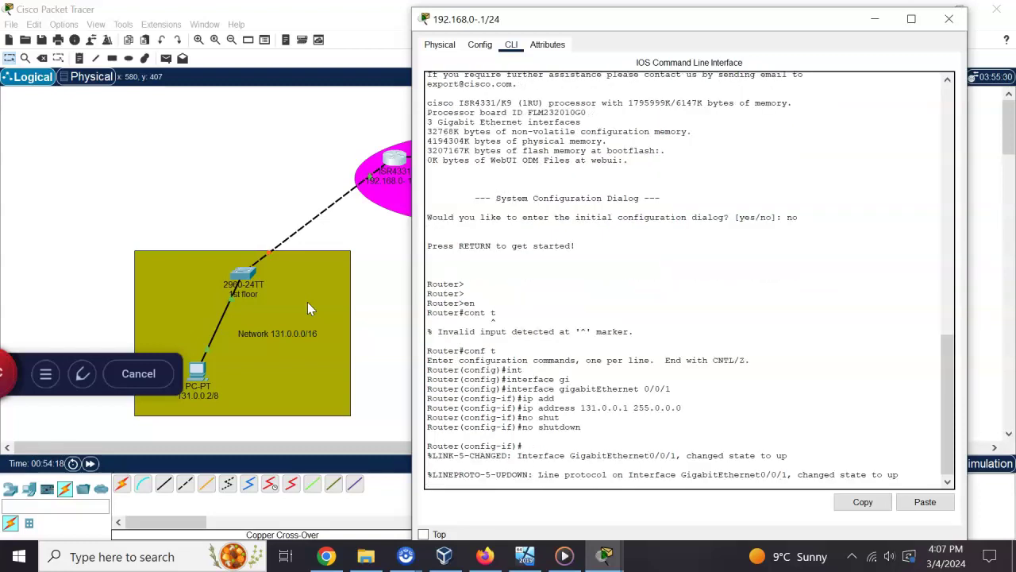
pyautogui.press('Return')
pyautogui.press('Return')
# Exit the gigabitEthernet 0/0/1 interface configuration to return to global configuration mode.
pyautogui.press('Up')
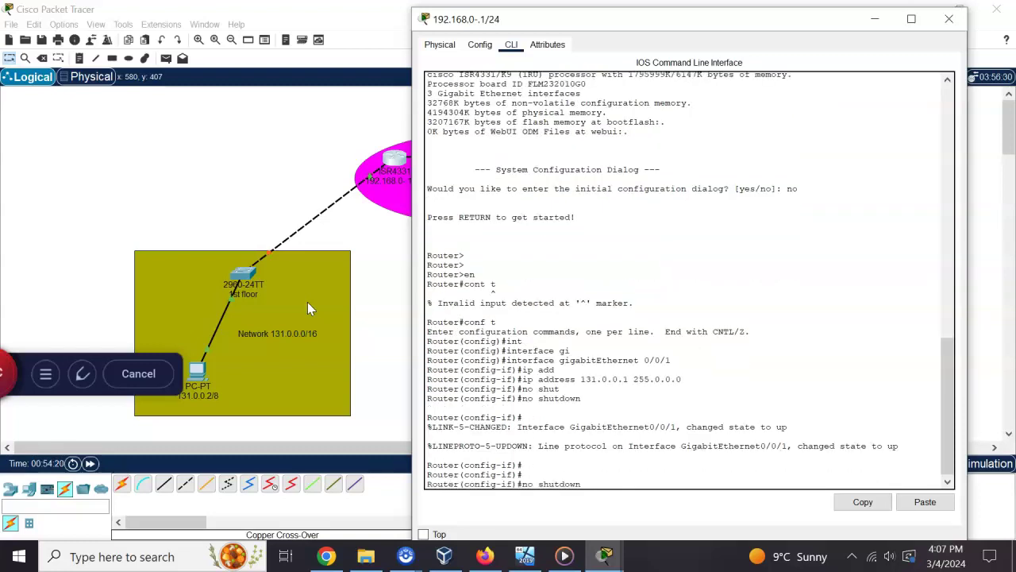
pyautogui.press('BackSpace')
pyautogui.press('BackSpace')
pyautogui.press('BackSpace')
pyautogui.press('BackSpace')
pyautogui.press('BackSpace')
pyautogui.press('BackSpace')
pyautogui.press('BackSpace')
pyautogui.press('BackSpace')
pyautogui.press('BackSpace')
pyautogui.press('BackSpace')
pyautogui.press('BackSpace')
pyautogui.write('in')
pyautogui.press('Tab')
pyautogui.press('BackSpace')
pyautogui.press('BackSpace')
pyautogui.write('exit')
pyautogui.press('Return')
pyautogui.press('Return')
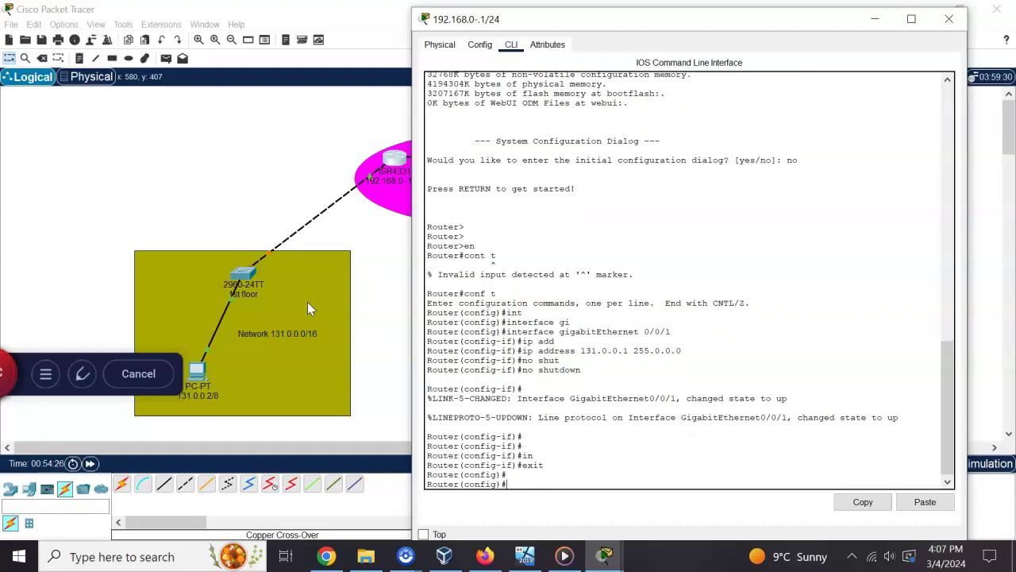
# Enter configuration of the router's interface gigabitEthernet 0/0/0.
pyautogui.write('interface')
pyautogui.press('Tab')
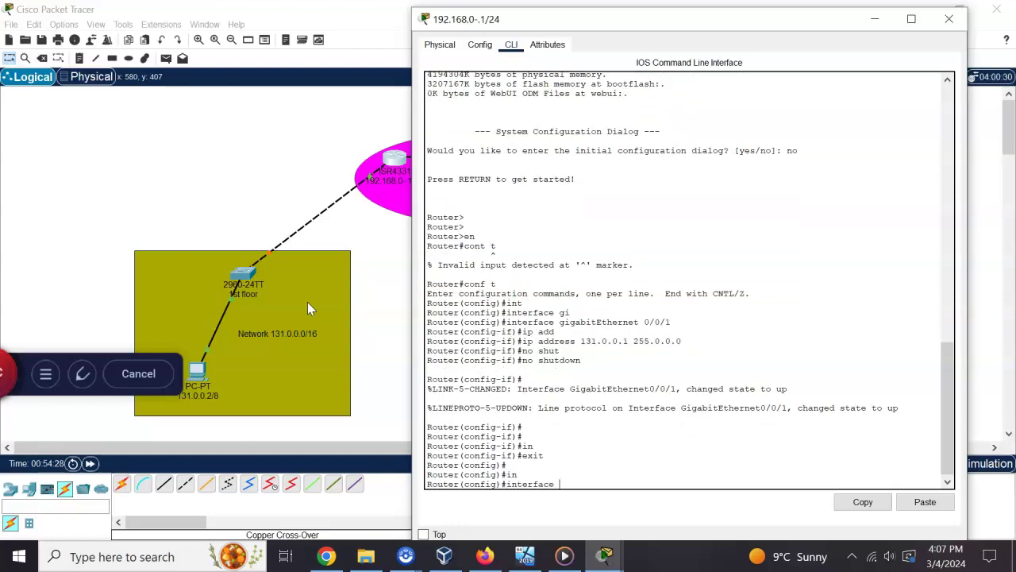
pyautogui.write('gi')
pyautogui.press('Tab')
pyautogui.write('0.')
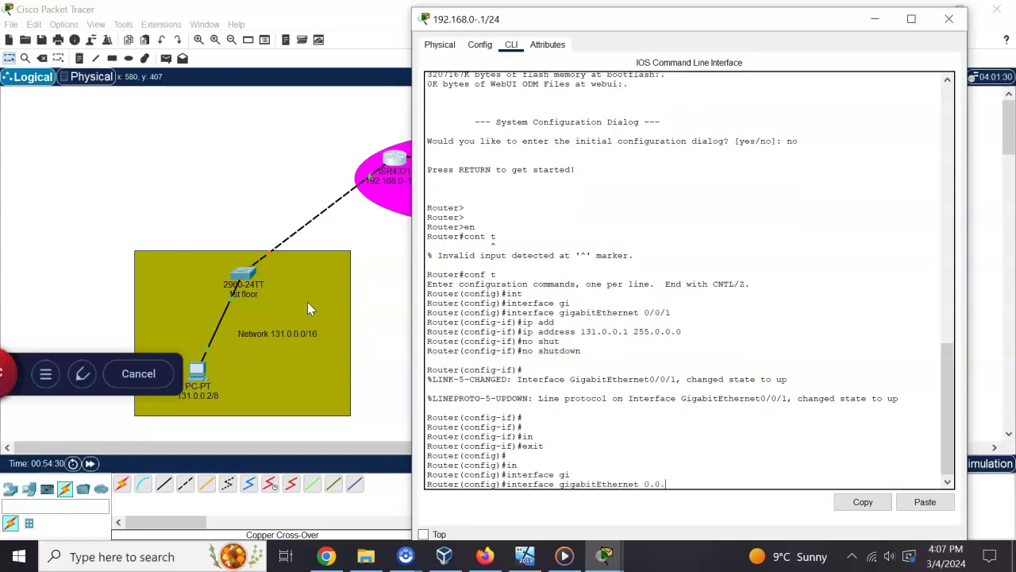
pyautogui.write('/0/0')
pyautogui.press('Return')
# Assign IP address 192.168.0.1 with subnet mask 255.255.255.0 to gigabitEthernet 0/0/0.
pyautogui.write('ip ad')
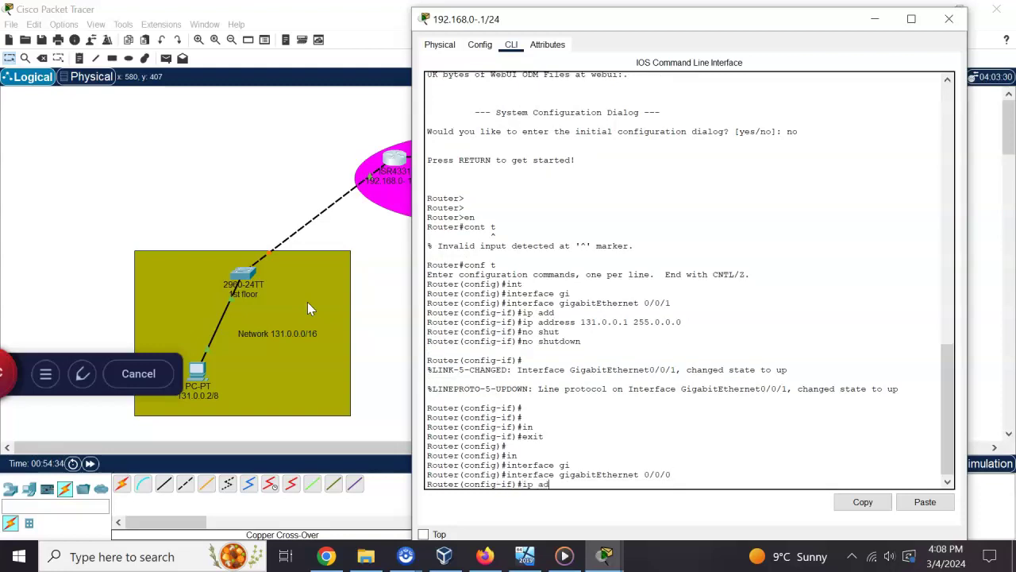
pyautogui.press('Tab')
pyautogui.write('192.168')
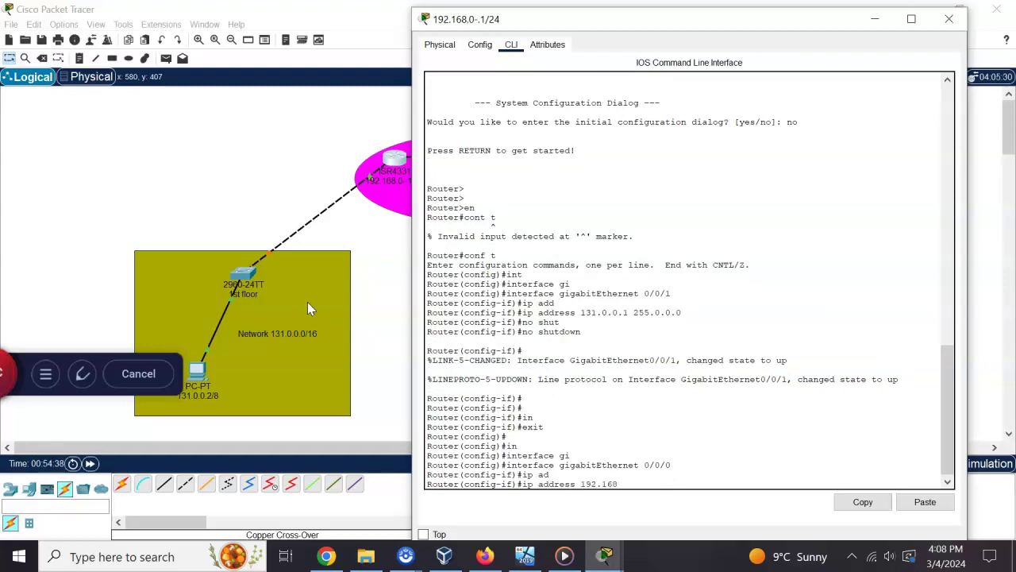
pyautogui.moveTo(651, 23); pyautogui.dragTo(699, 41)
pyautogui.write('0')
pyautogui.press('BackSpace')
pyautogui.write('.0.1 255.255.0.255')
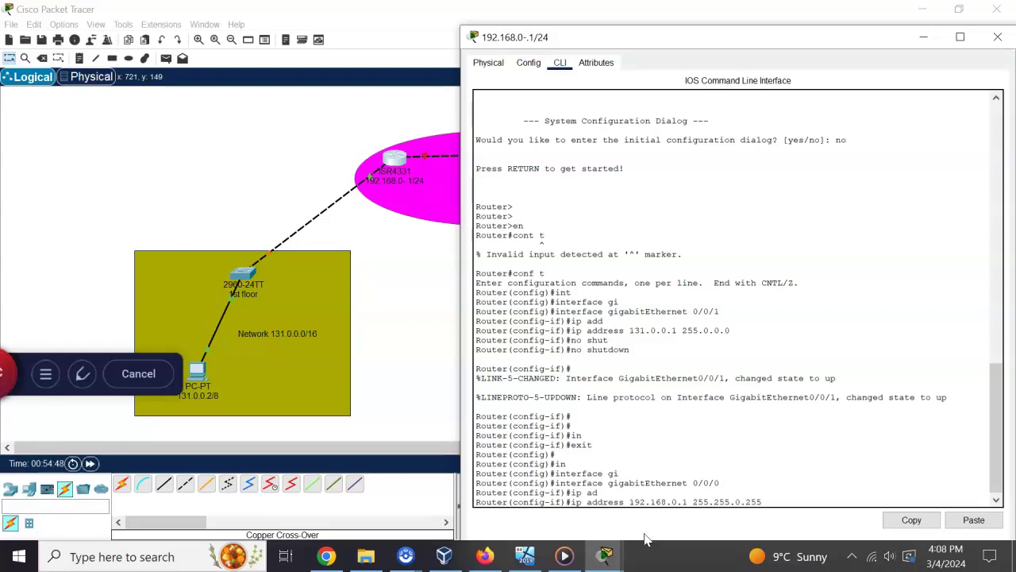
pyautogui.press('BackSpace')
pyautogui.press('BackSpace')
pyautogui.press('BackSpace')
pyautogui.press('BackSpace')
pyautogui.write('255.0')
pyautogui.press('Return')
# Enable interface gigabitEthernet 0/0/0 with no shutdown.
pyautogui.write('no shu')
pyautogui.press('Tab')
pyautogui.press('Return')
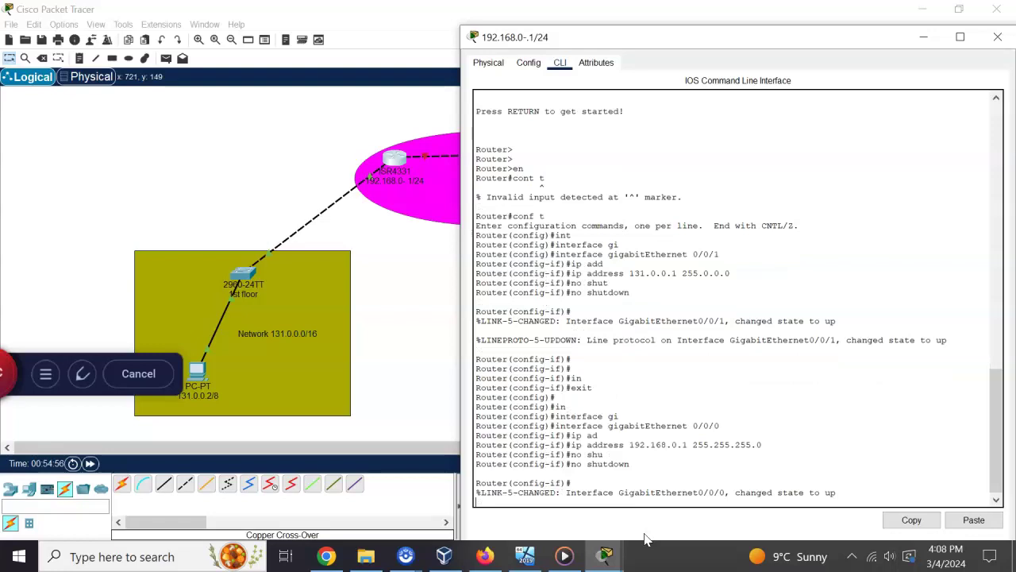
pyautogui.press('Return')
# Recall the earlier interface command to go back into gigabitEthernet 0/0/1 configuration.
pyautogui.press('Up')
pyautogui.press('Up')
pyautogui.press('Up')
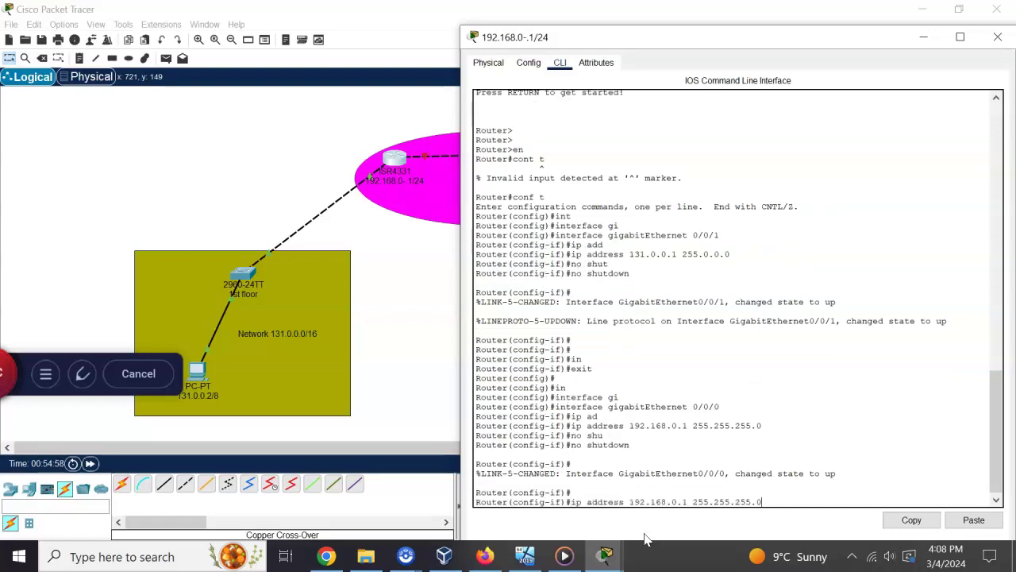
pyautogui.press('Up')
pyautogui.press('Up')
pyautogui.press('Up')
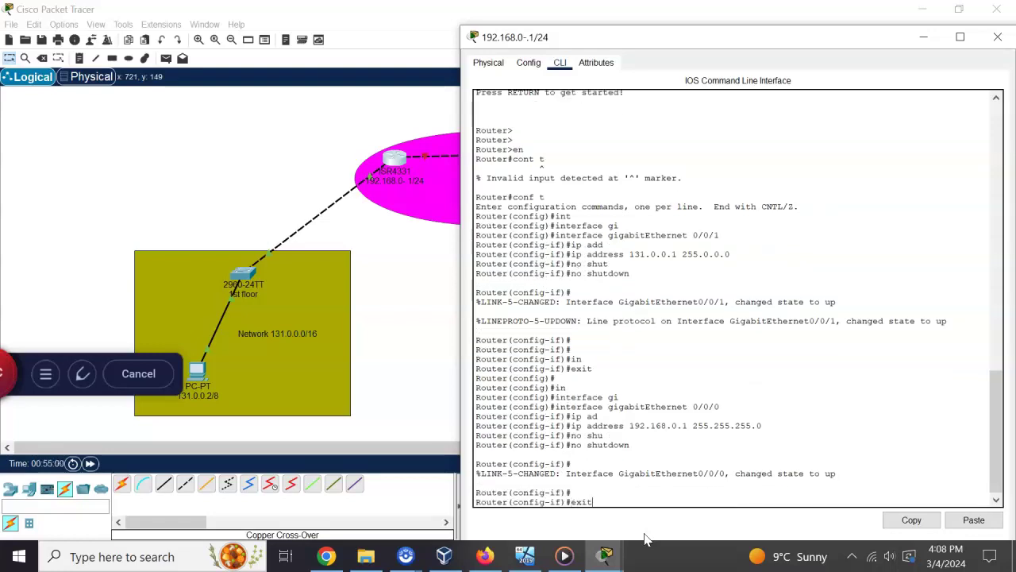
pyautogui.press('Up')
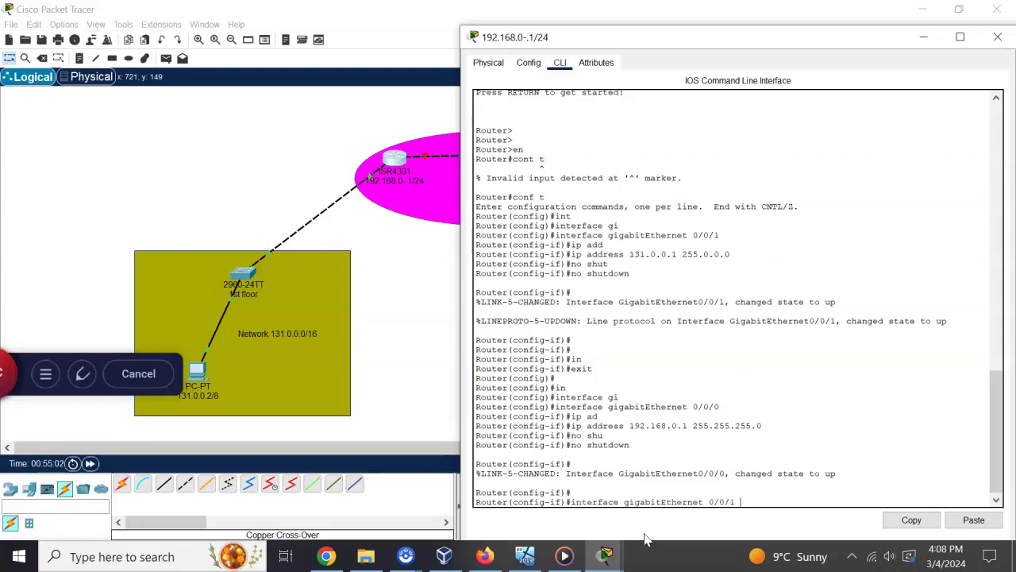
pyautogui.press('Return')
# Reassign IP address 131.0.0.1 to gigabitEthernet 0/0/1 with subnet mask 255.255.0.0.
pyautogui.press('Up')
pyautogui.press('Up')
pyautogui.press('Up')
pyautogui.press('Up')
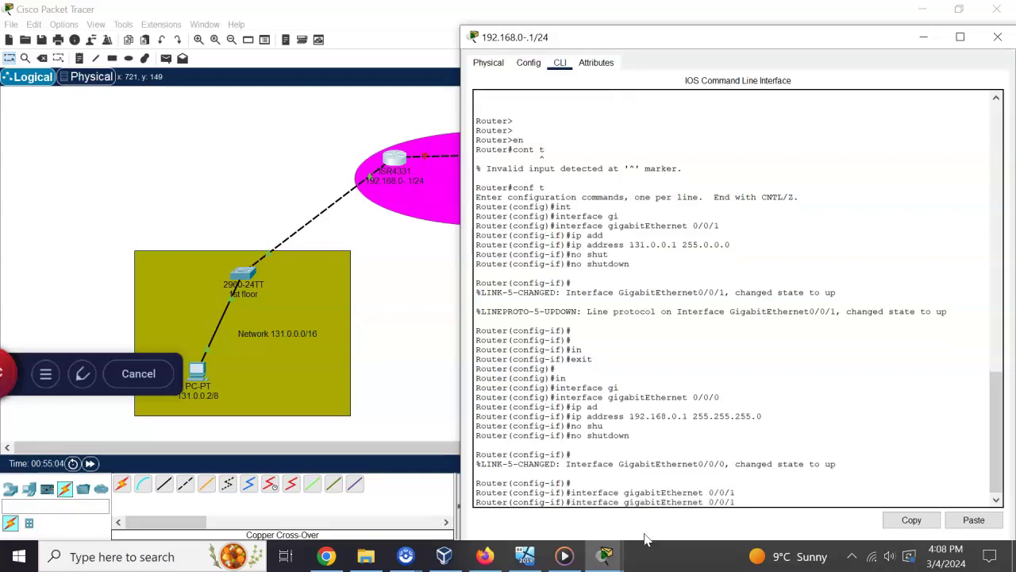
pyautogui.press('Up')
pyautogui.press('Up')
pyautogui.press('Up')
pyautogui.press('Up')
pyautogui.press('Up')
pyautogui.press('Up')
pyautogui.press('Up')
pyautogui.press('Up')
pyautogui.press('Up')
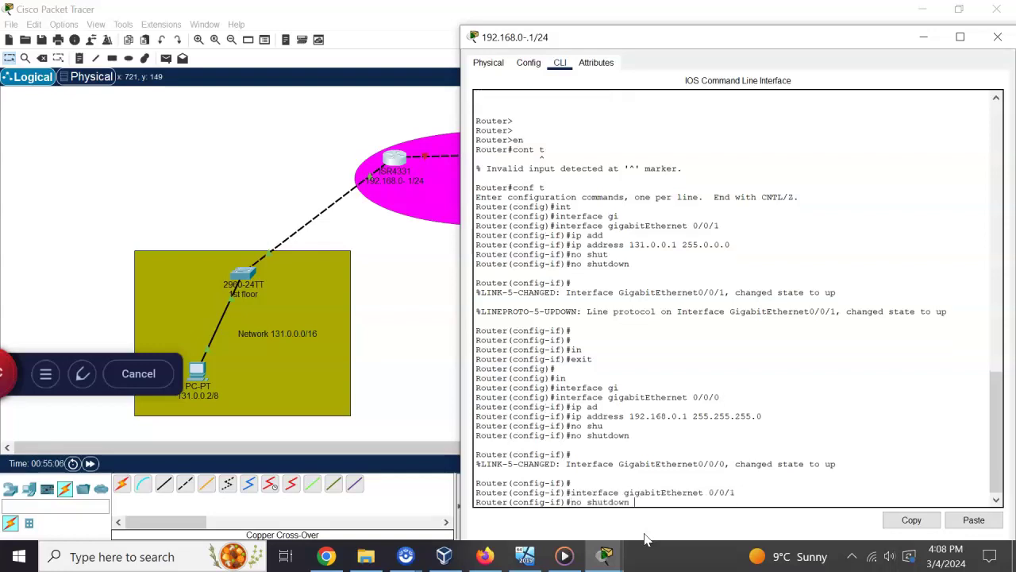
pyautogui.press('BackSpace')
pyautogui.write('255')
pyautogui.press('Return')
pyautogui.press('Return')
pyautogui.press('Return')
pyautogui.press('Return')
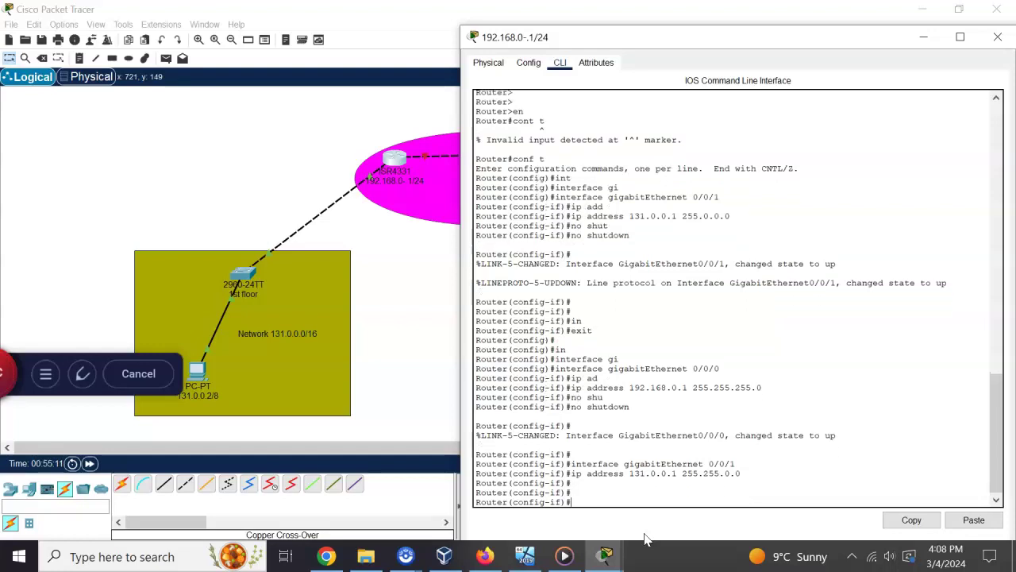
# Leave interface configuration and add a static route to 140.0.0.0 with mask 255.255.0.0 via next hop 192.168.0.2.
pyautogui.write('exit')
pyautogui.press('Return')
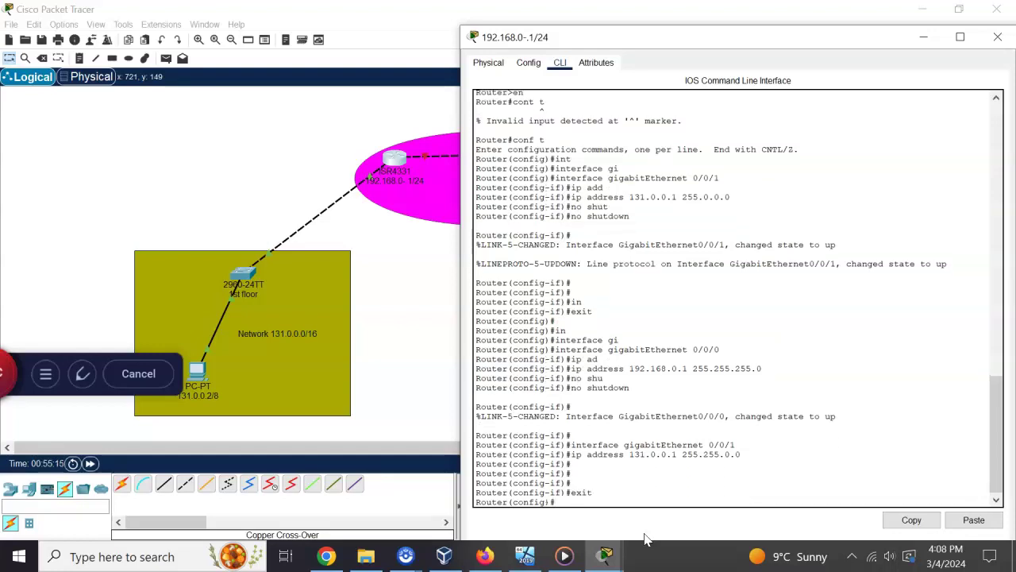
pyautogui.write('ip')
pyautogui.write(' rou')
pyautogui.press('Tab')
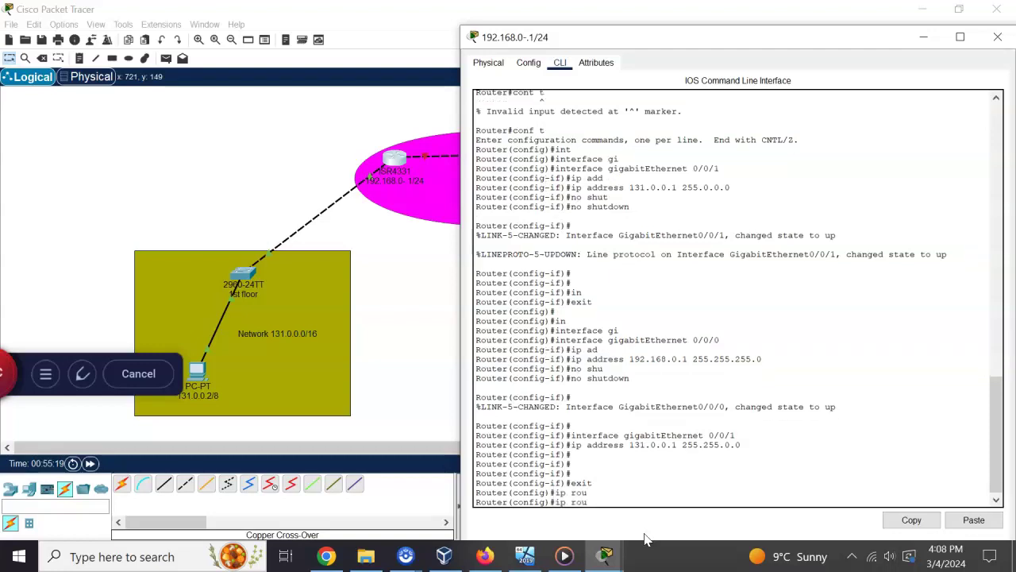
pyautogui.press('Tab')
pyautogui.press('Tab')
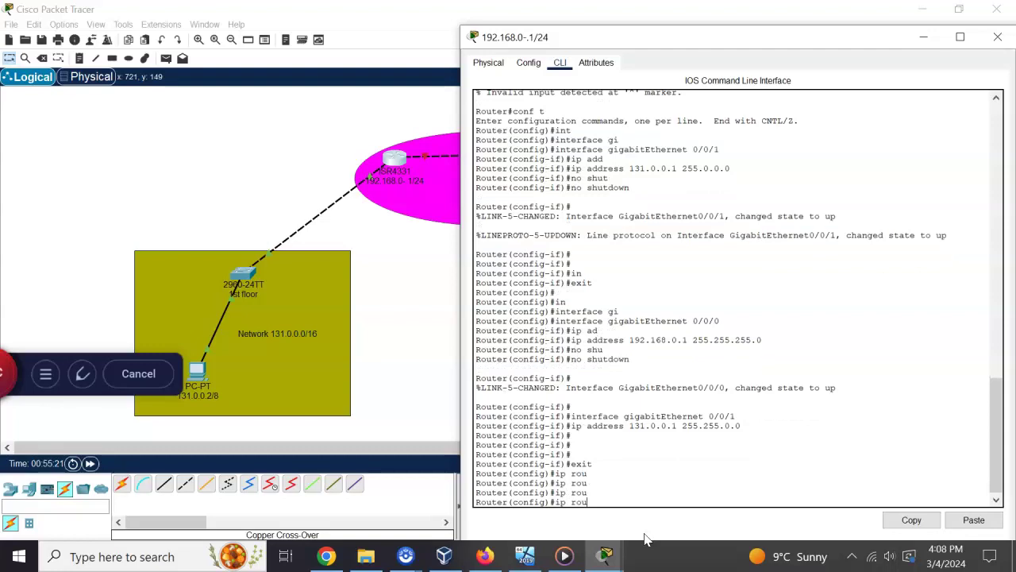
pyautogui.write('te')
pyautogui.press('Tab')
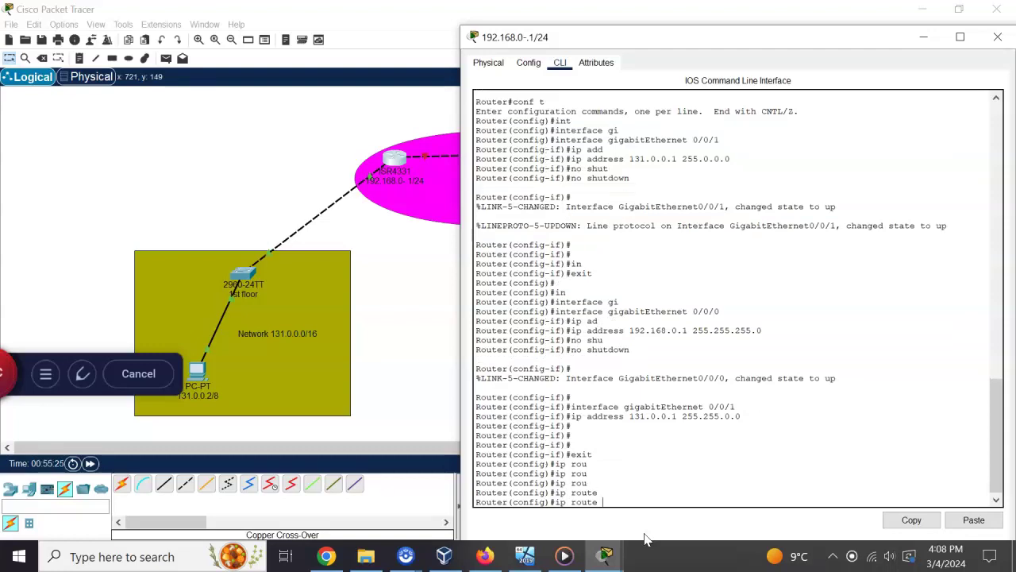
pyautogui.moveTo(726, 41); pyautogui.dragTo(774, 528)
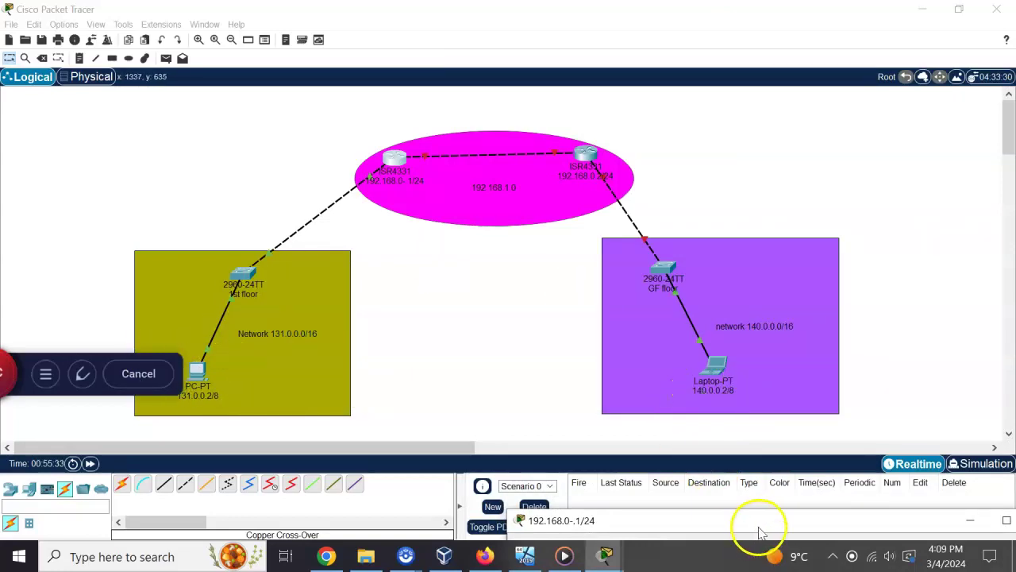
pyautogui.moveTo(743, 534); pyautogui.dragTo(618, 61)
pyautogui.write('40.0.0.')
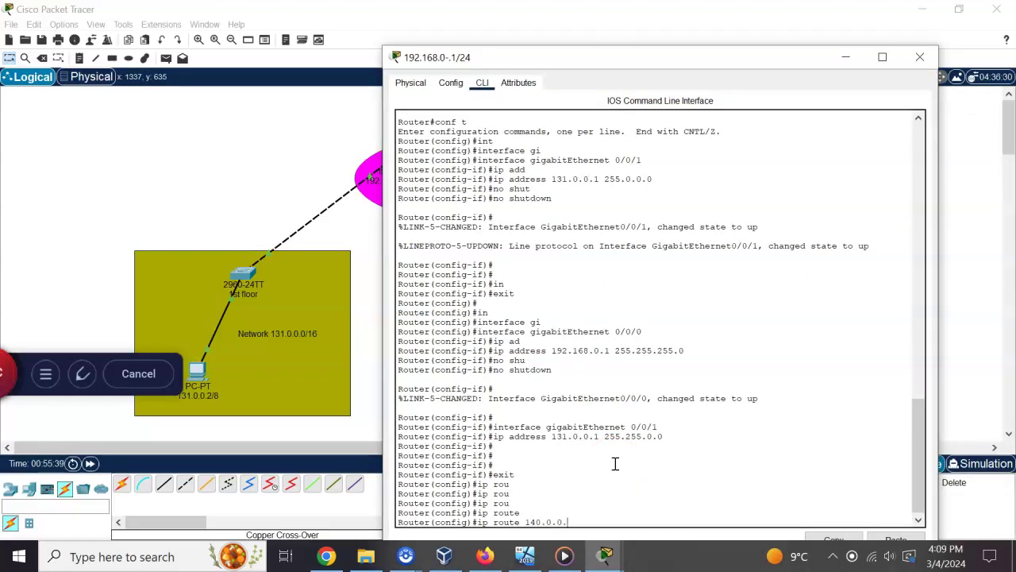
pyautogui.write('0 255.255.0.0')
pyautogui.moveTo(831, 184); pyautogui.dragTo(856, 210)
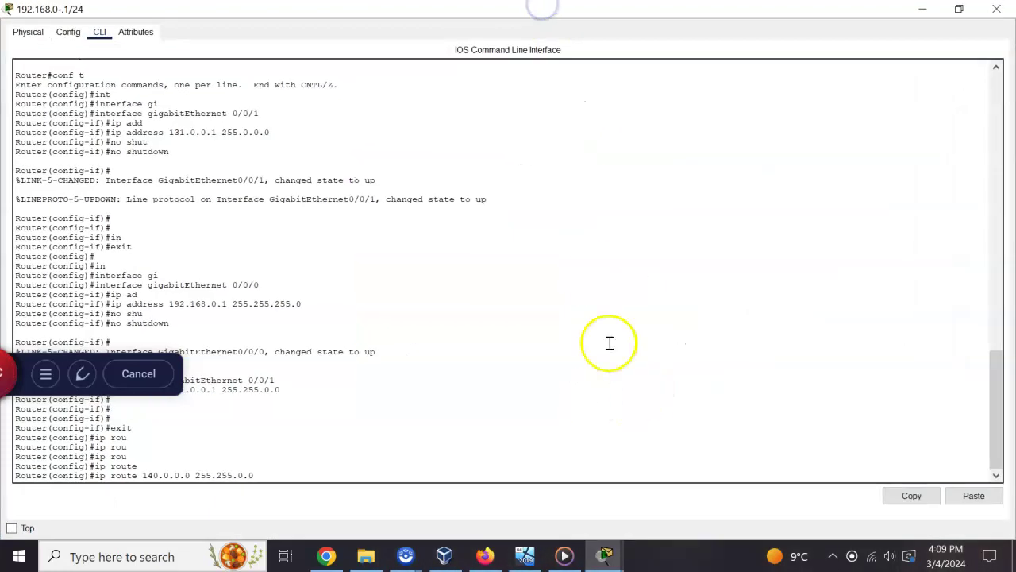
pyautogui.write('192.168.0')
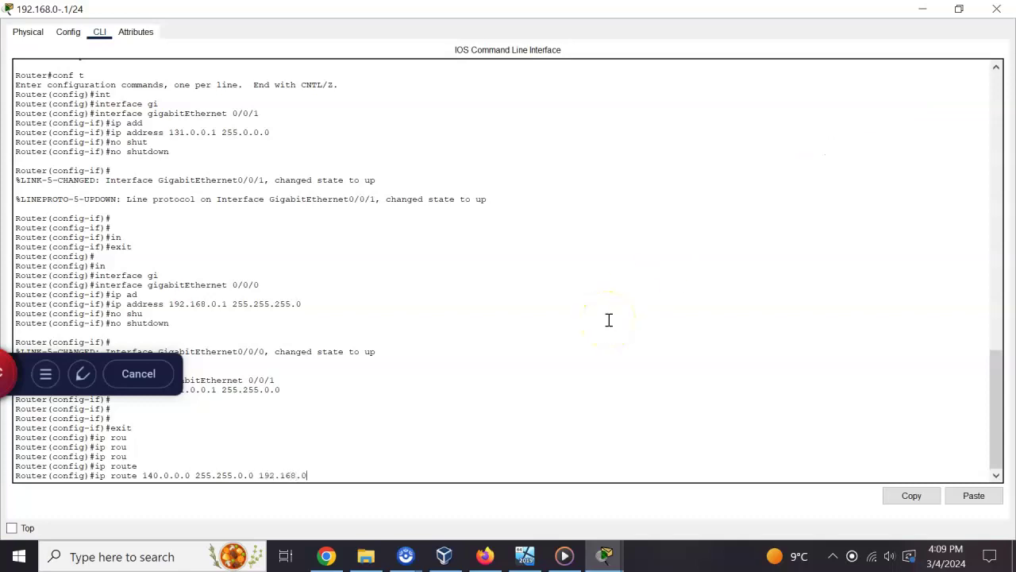
pyautogui.press('Return')
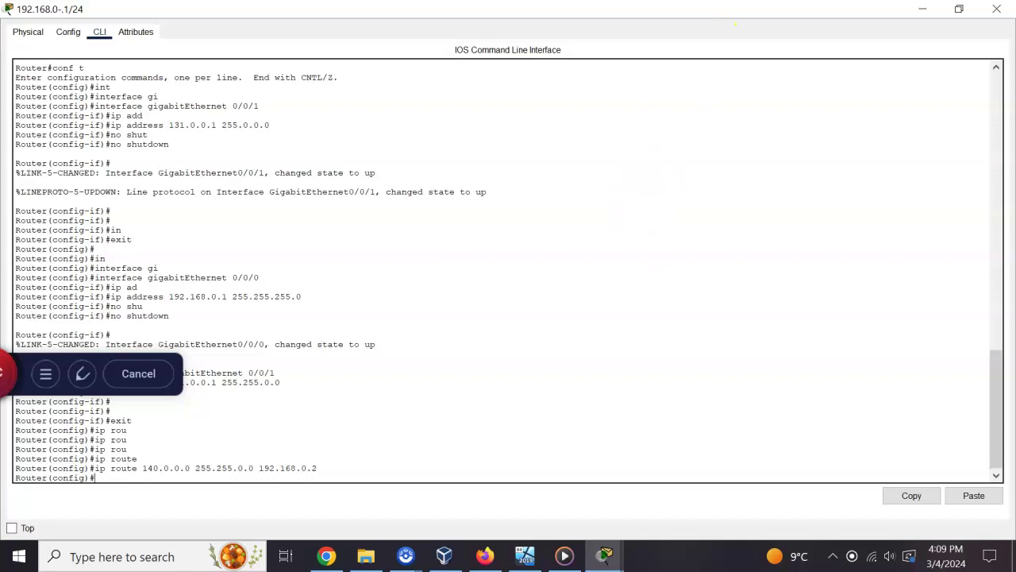
# Exit global configuration mode on the first router and close its window.
pyautogui.doubleClick(708, 15)
pyautogui.moveTo(768, 40); pyautogui.dragTo(695, 21)
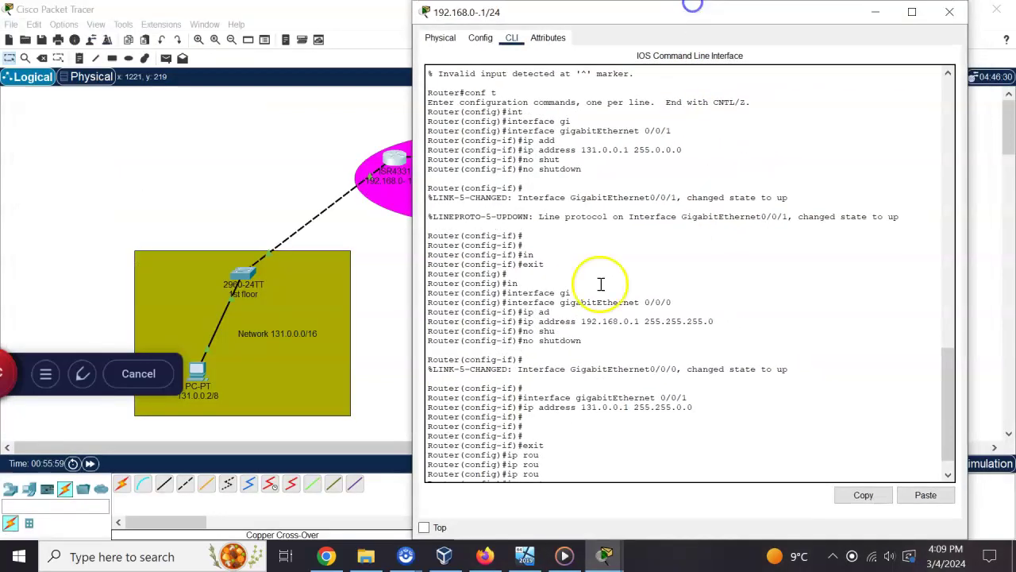
pyautogui.scroll(-1, 608, 352)
pyautogui.scroll(-1, 614, 443)
pyautogui.write('exi')
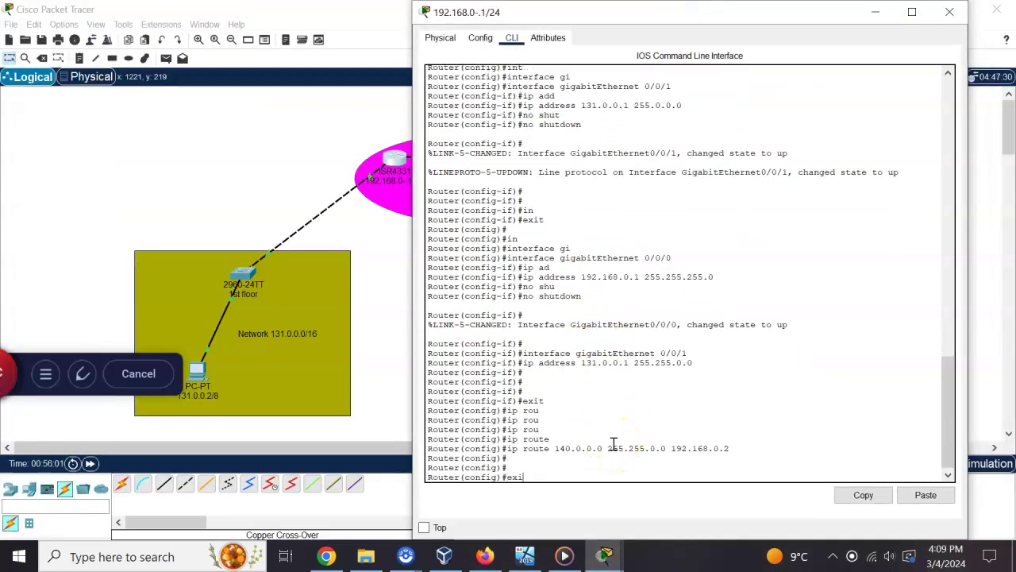
pyautogui.write('t')
pyautogui.press('Return')
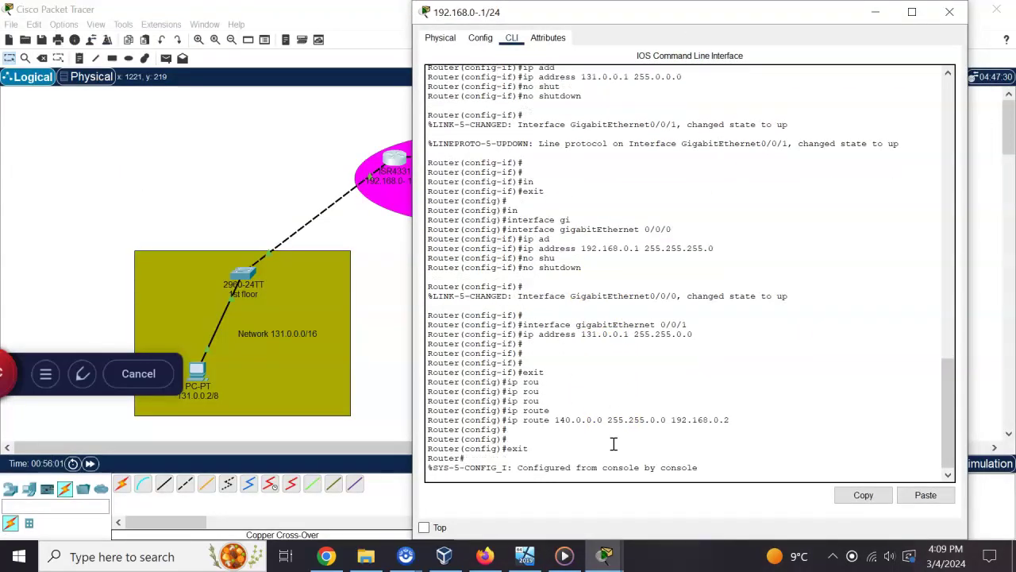
pyautogui.click(951, 14)
# Open the command line of the 192.168.0.2/24 router and decline the initial configuration dialog.
pyautogui.click(585, 155)
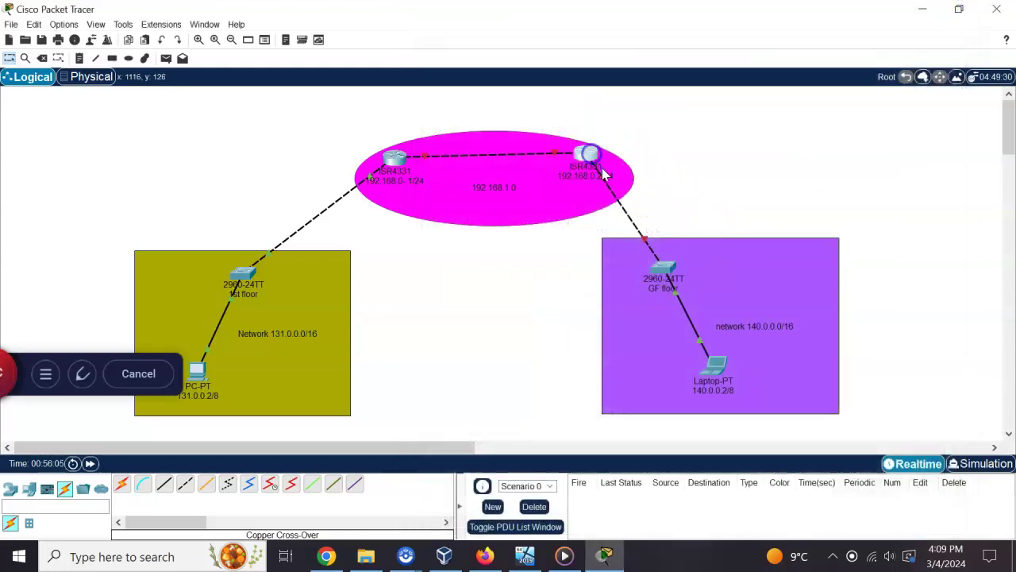
pyautogui.click(463, 46)
pyautogui.press('Return')
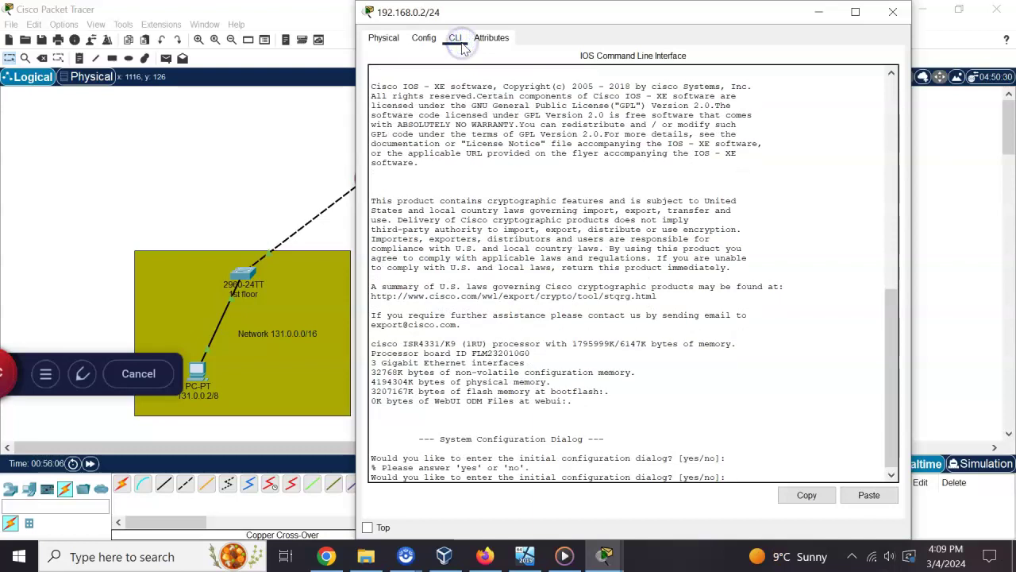
pyautogui.write('no')
pyautogui.press('Return')
pyautogui.press('Return')
# Enter privileged mode on the 192.168.0.2/24 router and go into global configuration with conf t.
pyautogui.write('er>e')
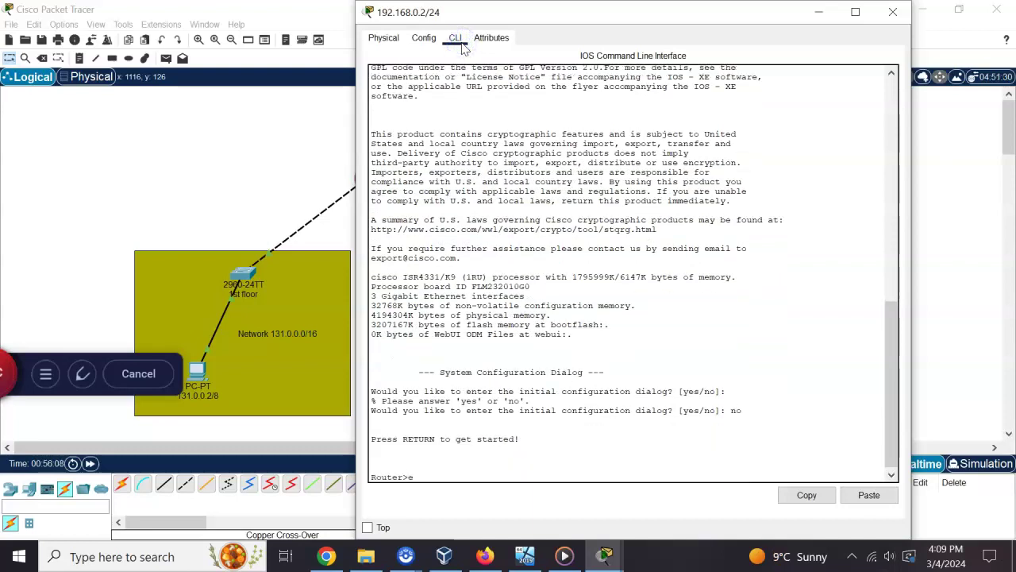
pyautogui.write('n')
pyautogui.press('Return')
pyautogui.write('cong')
pyautogui.press('Tab')
pyautogui.press('BackSpace')
pyautogui.write('f t')
pyautogui.press('Return')
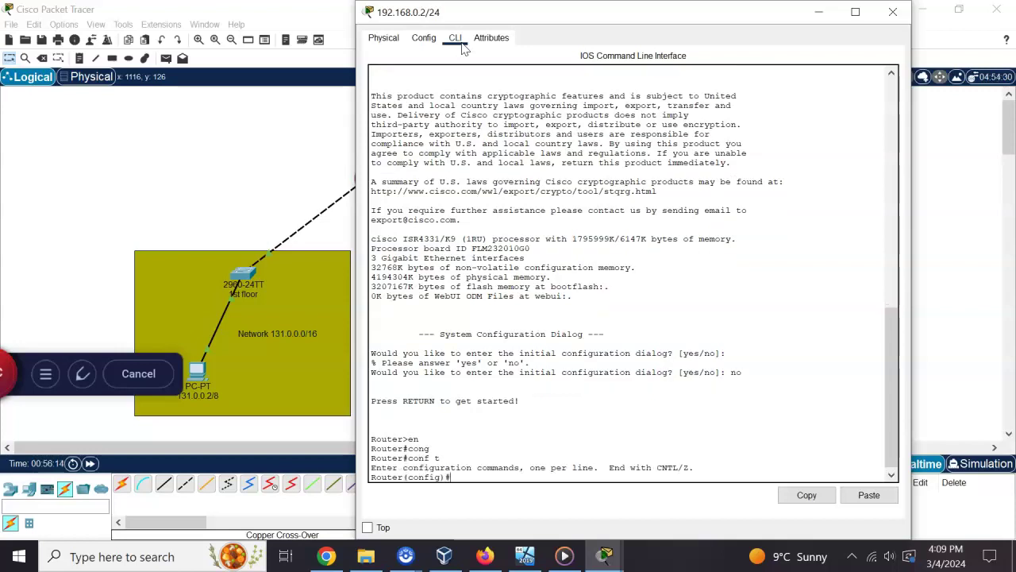
# Go into configuration of interface gigabitEthernet 0/0/0 on the second router.
pyautogui.write('int')
pyautogui.press('Tab')
pyautogui.write('gi')
pyautogui.press('Tab')
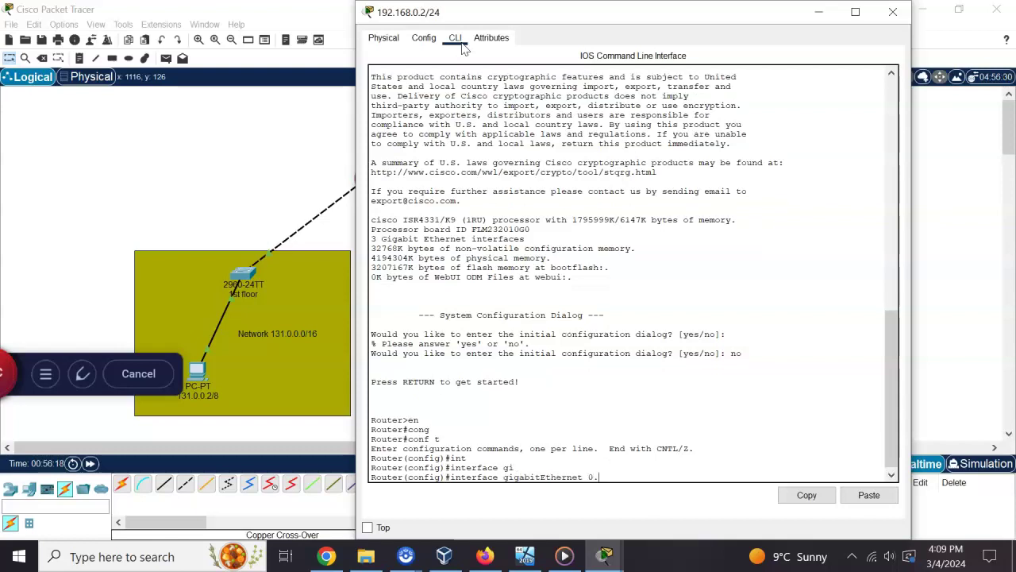
pyautogui.press('BackSpace')
pyautogui.write('/0/0')
pyautogui.press('Return')
# Assign IP address 192.168.0.2 with subnet mask 255.255.255.0 to gigabitEthernet 0/0/0.
pyautogui.write('ip ad')
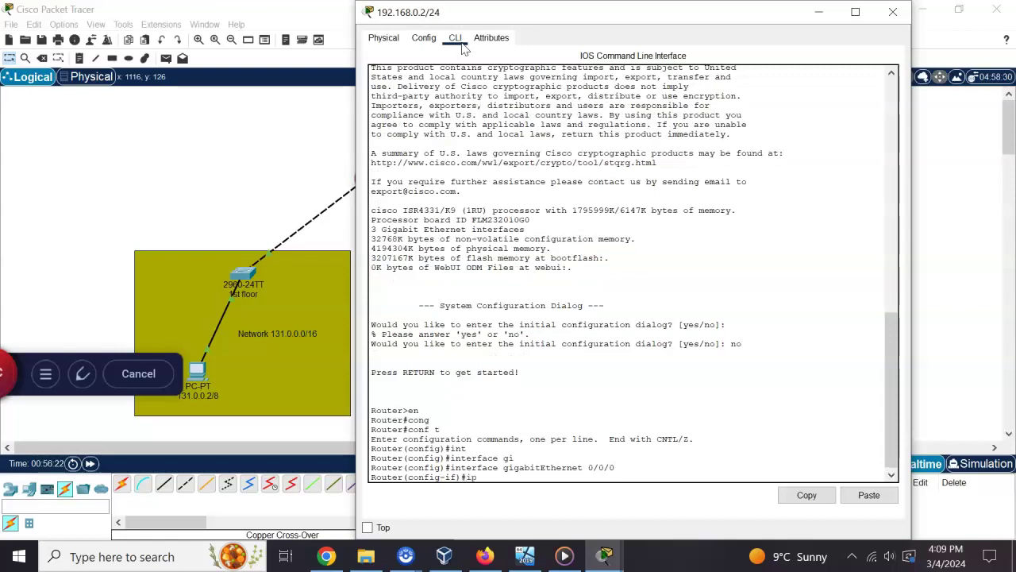
pyautogui.press('Tab')
pyautogui.write('192.168')
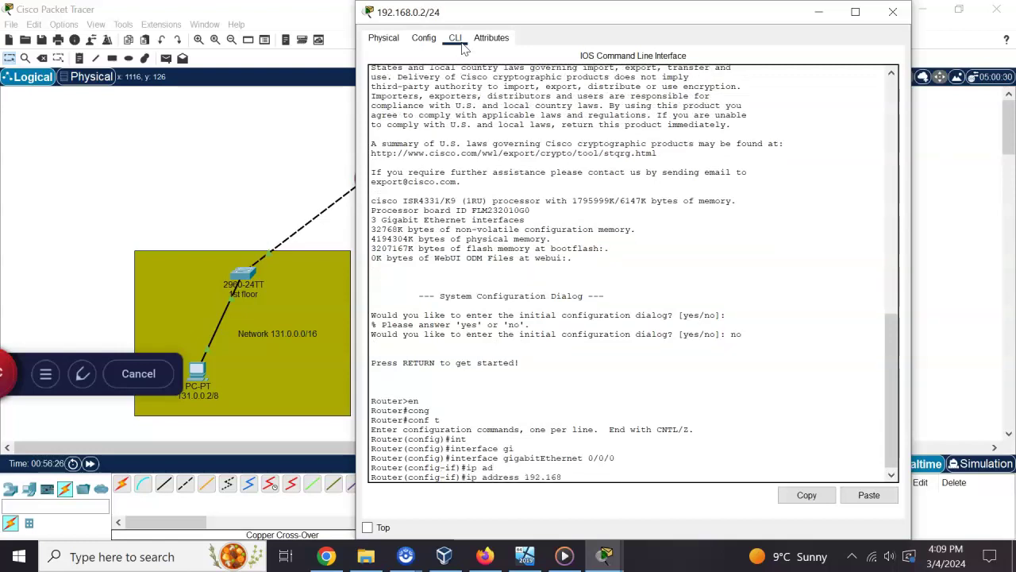
pyautogui.write('.0.2 255.255.255.0')
pyautogui.press('Return')
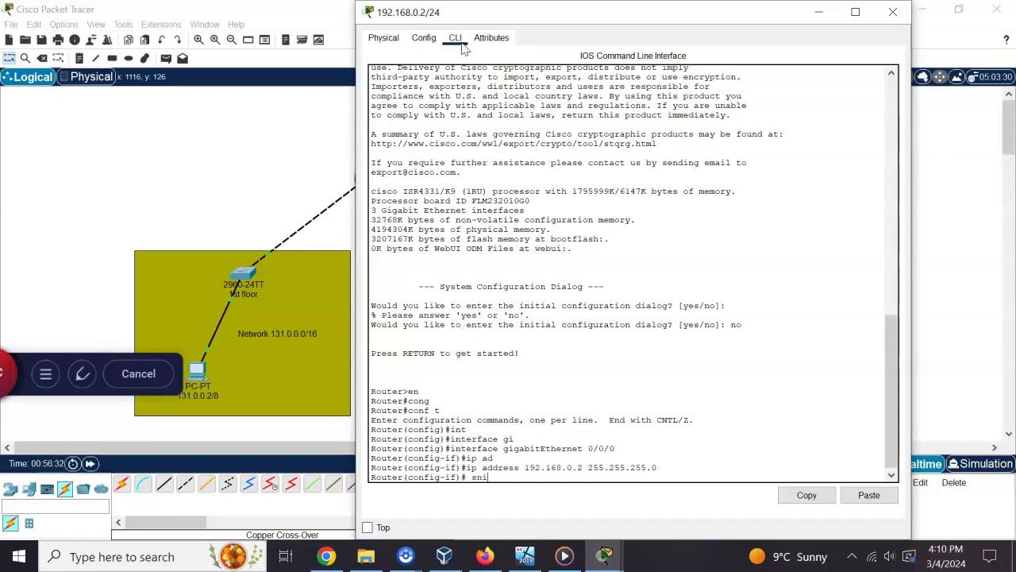
# Enable the second router's gigabitEthernet 0/0/0 with no shutdown and exit to global configuration mode.
pyautogui.write('noi')
pyautogui.write('shu')
pyautogui.press('Tab')
pyautogui.press('Return')
pyautogui.press('Return')
pyautogui.write('exit')
pyautogui.press('Return')
# Recall the earlier interface command and change it to go into gigabitEthernet 0/0/1 configuration.
pyautogui.press('Up')
pyautogui.press('Up')
pyautogui.press('Up')
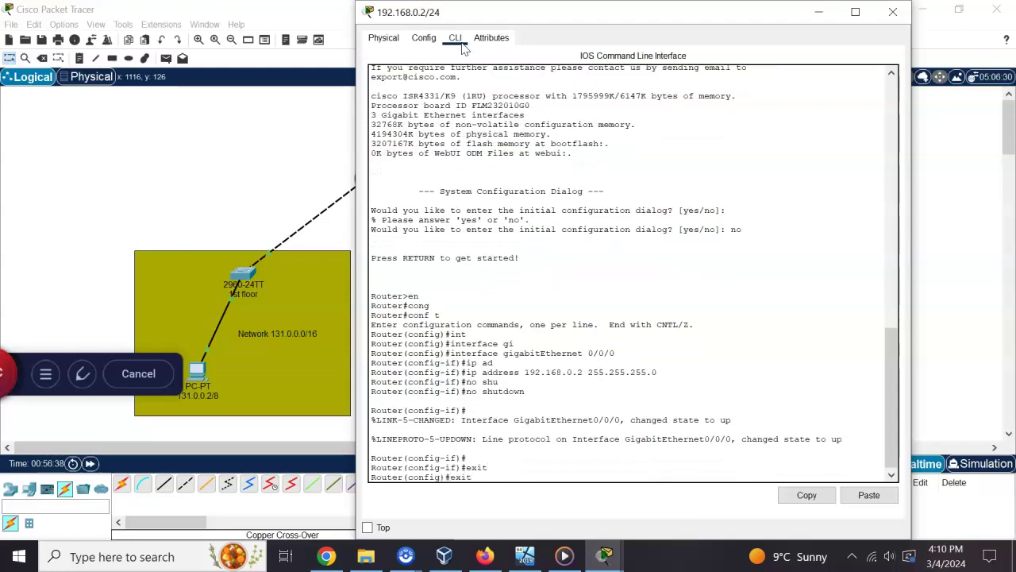
pyautogui.press('Up')
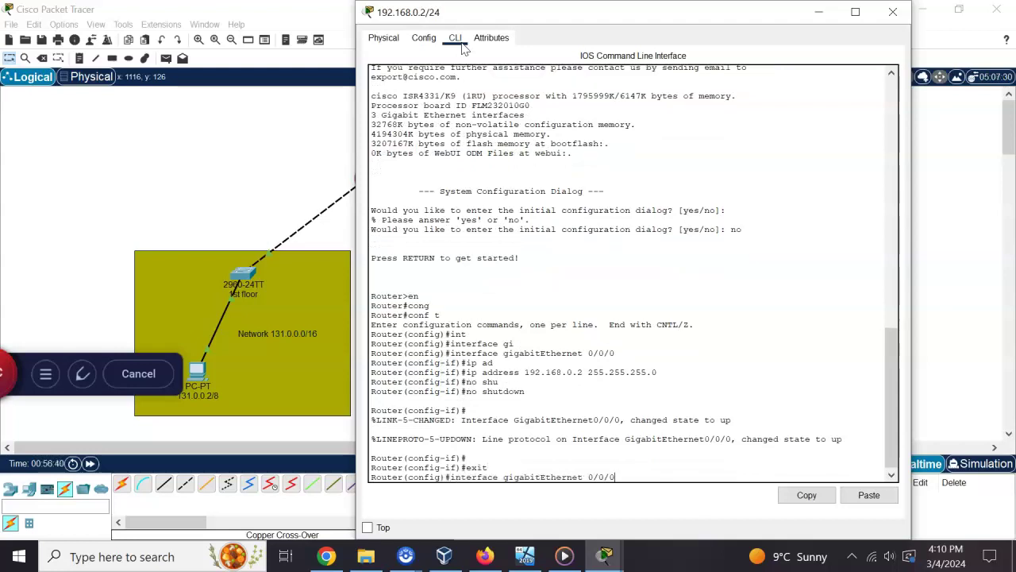
pyautogui.write('1')
pyautogui.press('Return')
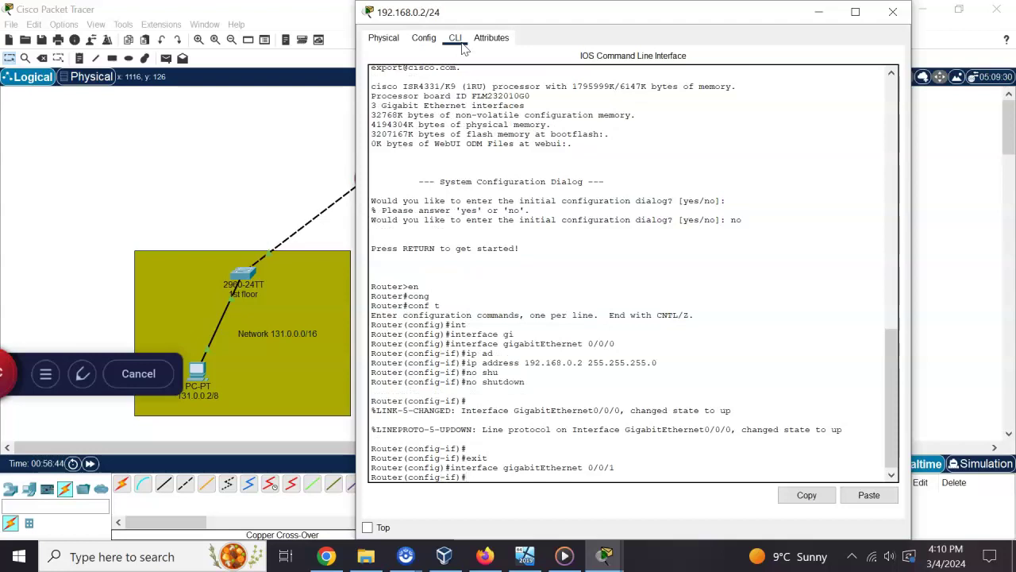
# Assign IP address 140.0.0.1 with subnet mask 255.255.0.0 to gigabitEthernet 0/0/1.
pyautogui.write('ip ad')
pyautogui.press('Tab')
pyautogui.write('1')
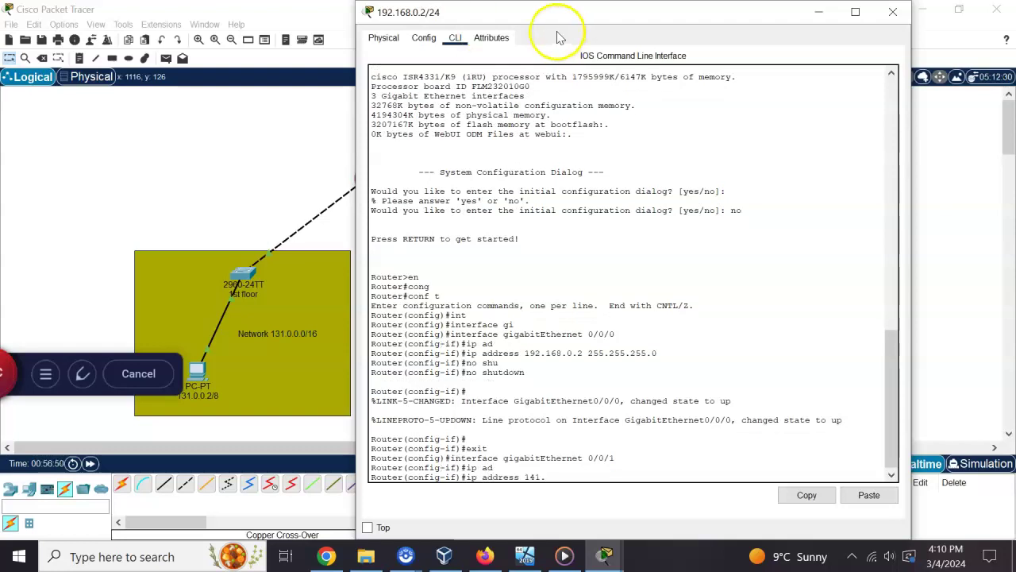
pyautogui.moveTo(603, 16); pyautogui.dragTo(408, 15)
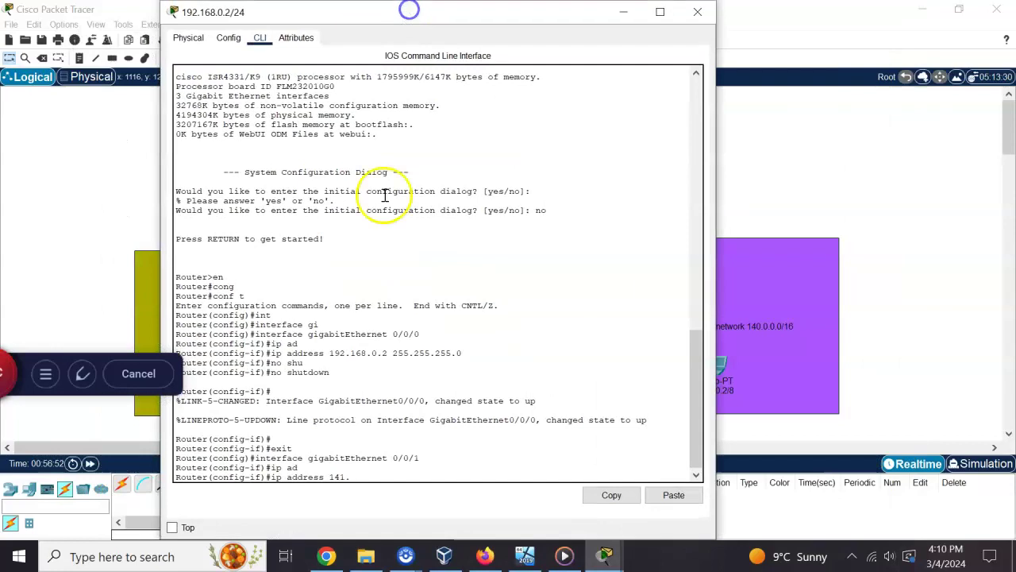
pyautogui.press('BackSpace')
pyautogui.press('BackSpace')
pyautogui.write('0')
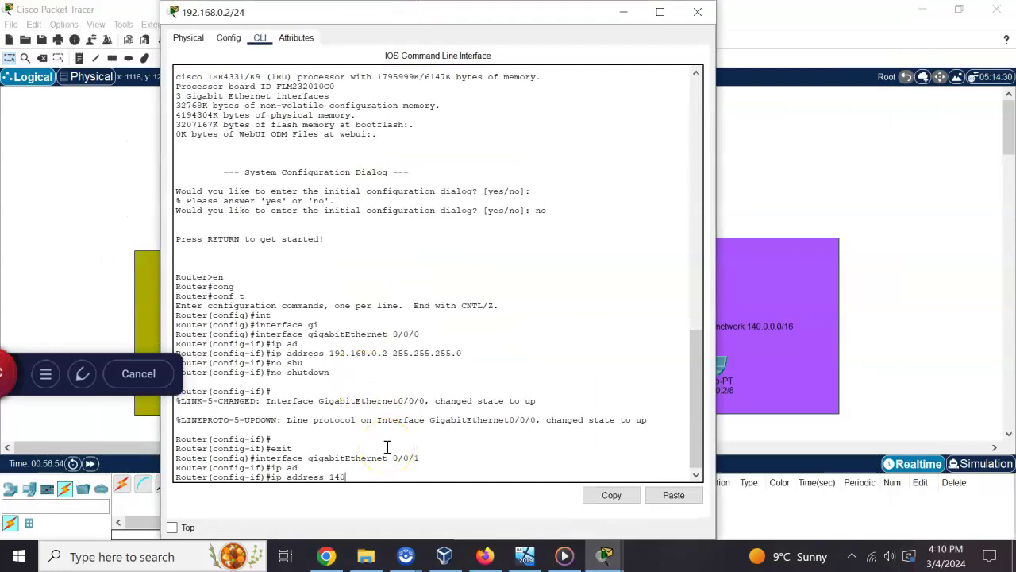
pyautogui.write('.0.0.1 255 255')
pyautogui.press('BackSpace')
pyautogui.press('BackSpace')
pyautogui.press('BackSpace')
pyautogui.press('BackSpace')
pyautogui.write('.255.0')
pyautogui.press('Return')
# Enable gigabitEthernet 0/0/1 with no shutdown and exit to global configuration mode.
pyautogui.write('no shu')
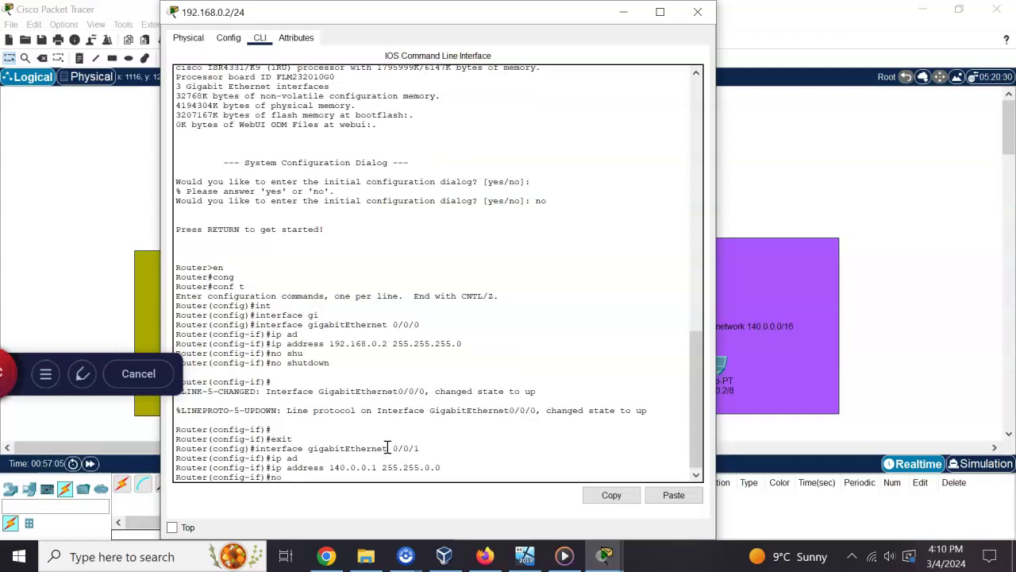
pyautogui.press('Tab')
pyautogui.press('Return')
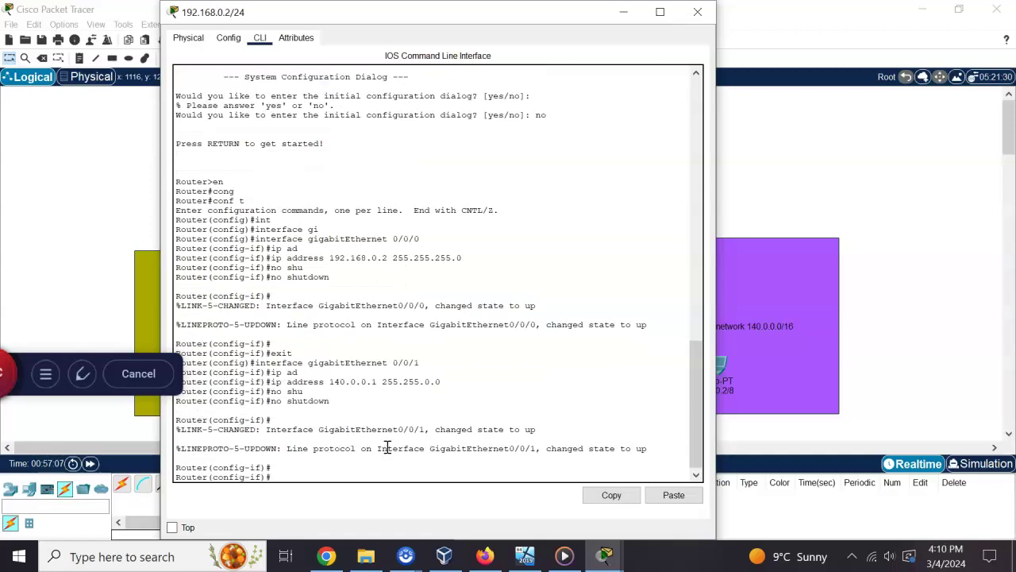
pyautogui.press('Return')
pyautogui.write('exit')
pyautogui.press('Return')
pyautogui.press('Return')
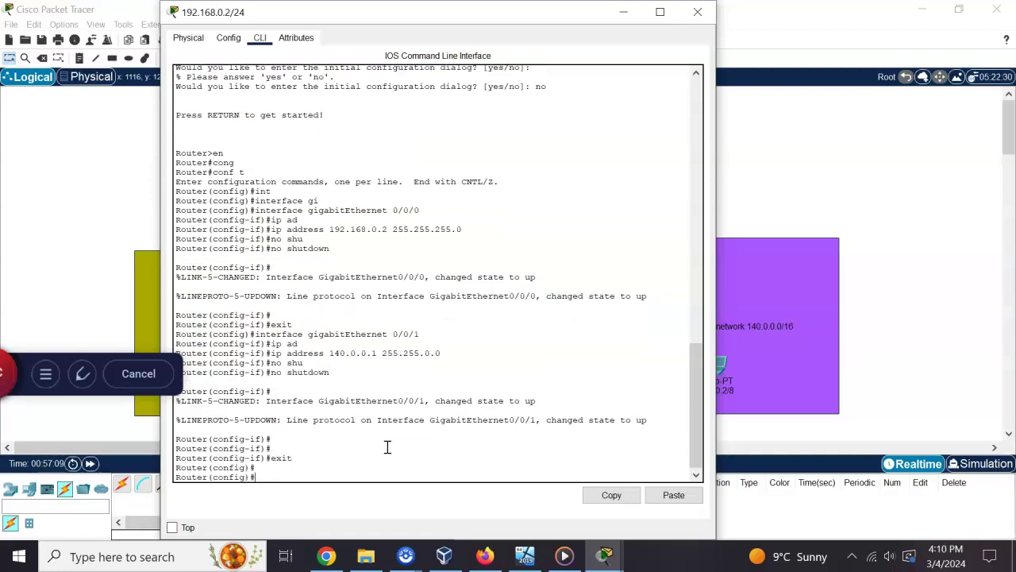
# Add a static route on the second router to network 131.0.0.0 with mask 255.255.0.0 via next hop 192.168.0.1.
pyautogui.write('ip ')
pyautogui.write('rou')
pyautogui.press('Tab')
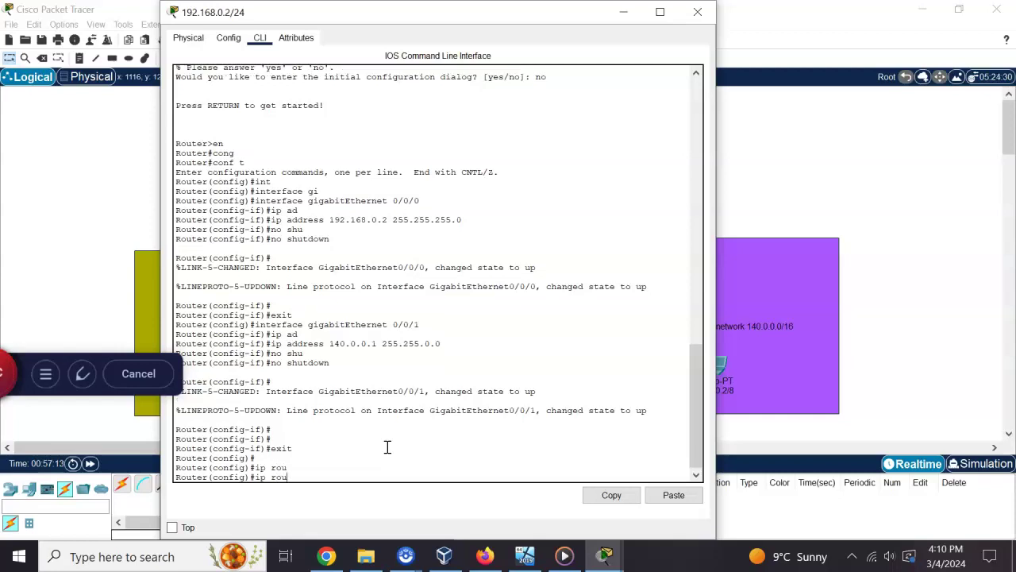
pyautogui.write('te')
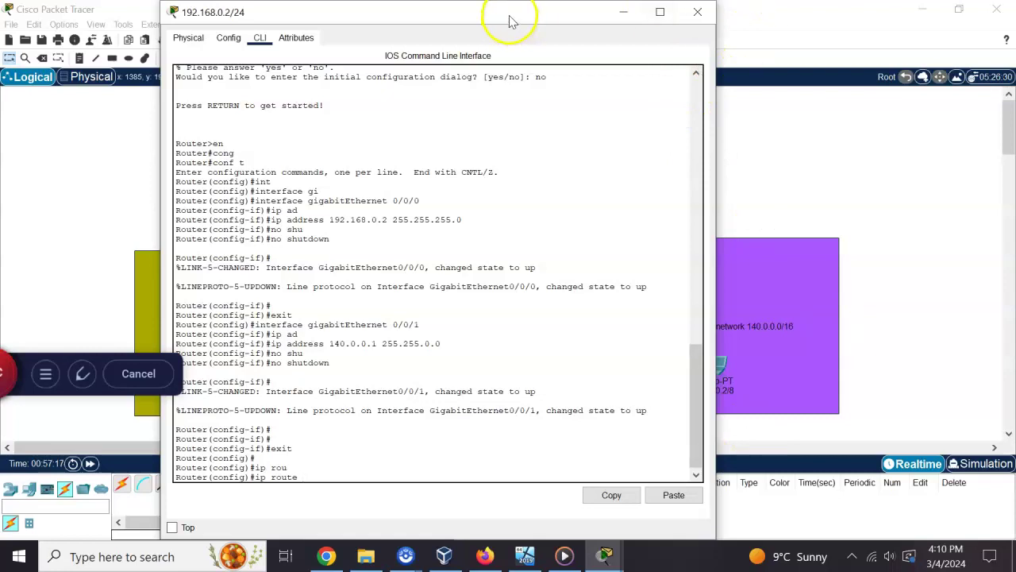
pyautogui.click(623, 11)
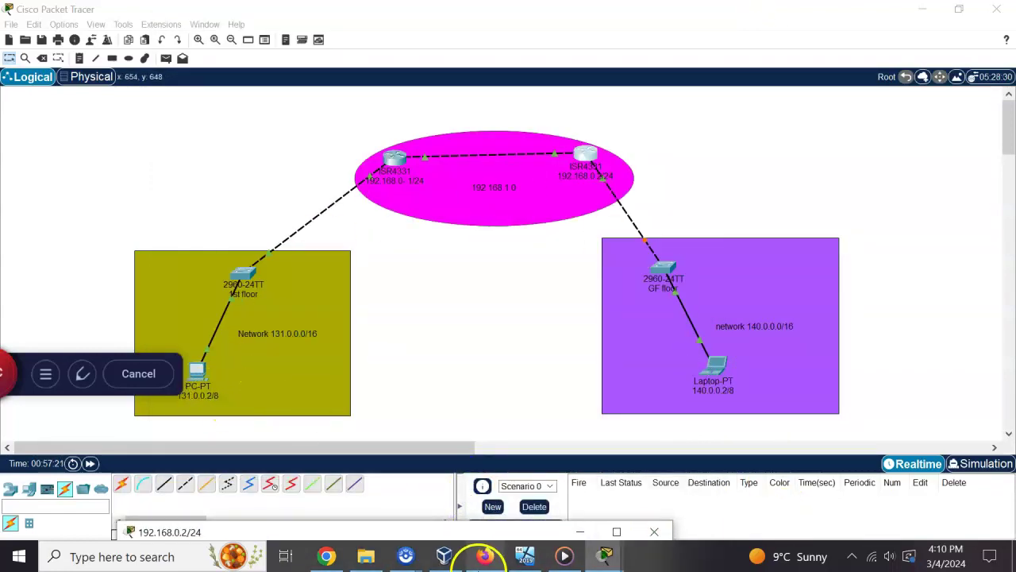
pyautogui.click(517, 538)
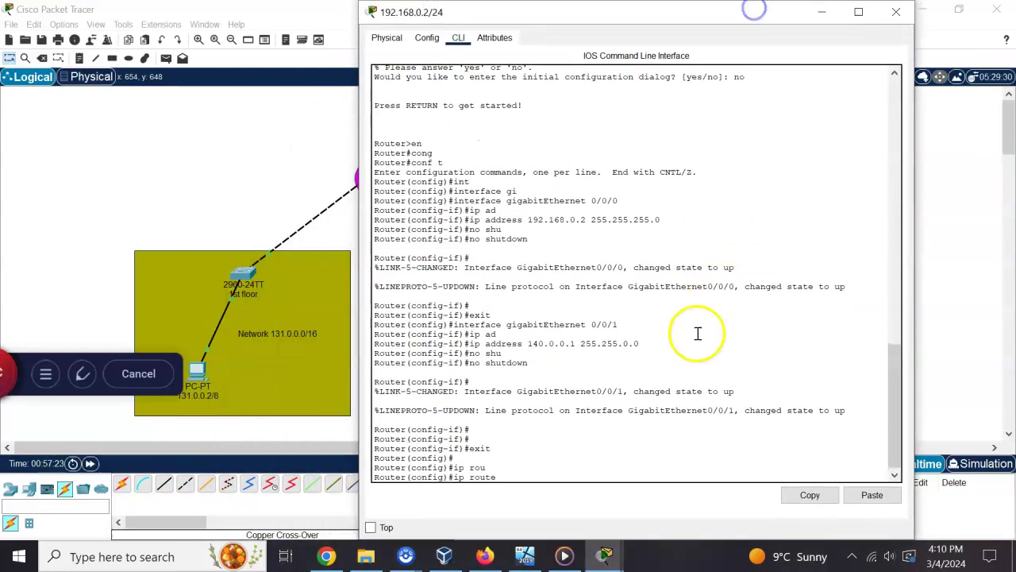
pyautogui.write('131.0.0.0 255.24555.0.0')
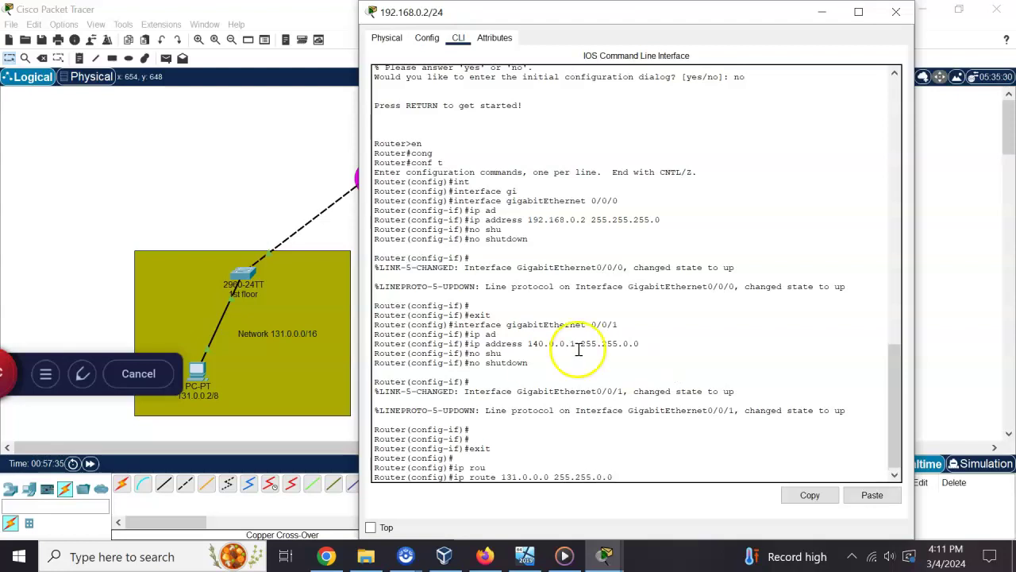
pyautogui.moveTo(669, 14); pyautogui.dragTo(743, 21)
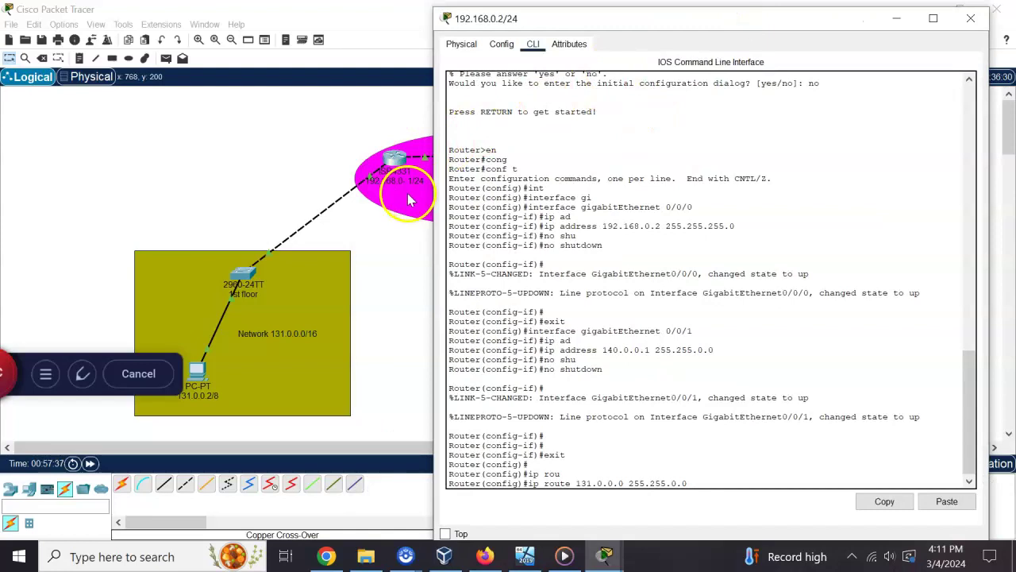
pyautogui.write('192.168.0.1')
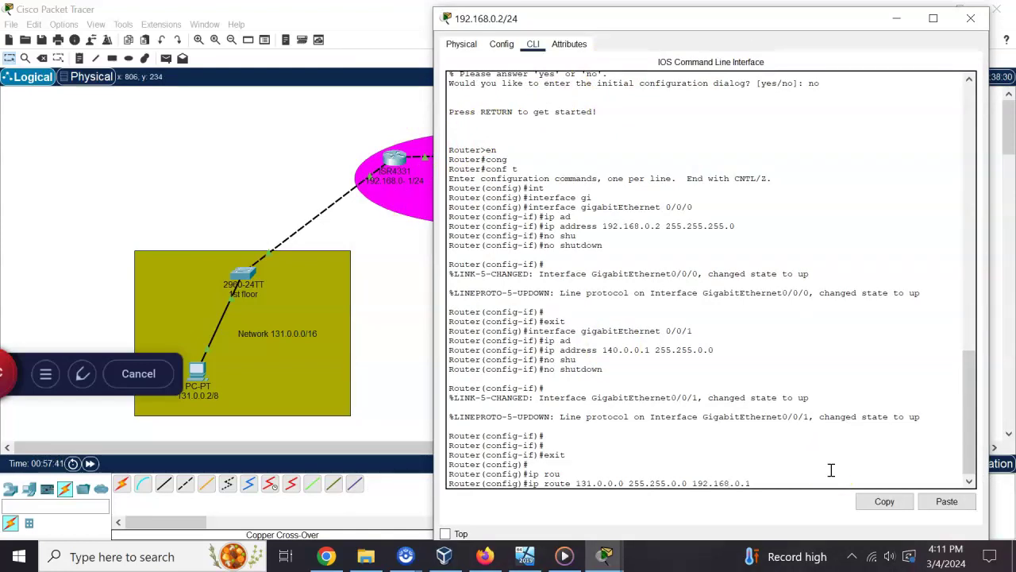
pyautogui.press('Return')
pyautogui.press('Return')
pyautogui.press('Return')
# Exit the second router's global configuration mode to privileged EXEC mode.
pyautogui.write('ex')
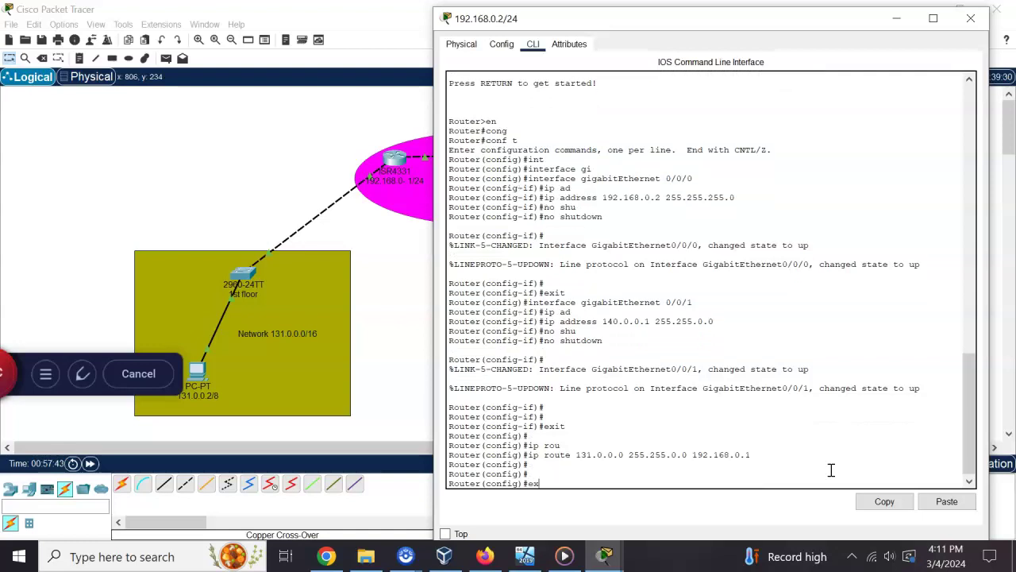
pyautogui.write('it')
pyautogui.press('Return')
pyautogui.press('Return')
pyautogui.press('Return')
# Display the second router's IP routing table with show ip route, examine its route entries and close the router window.
pyautogui.write('show')
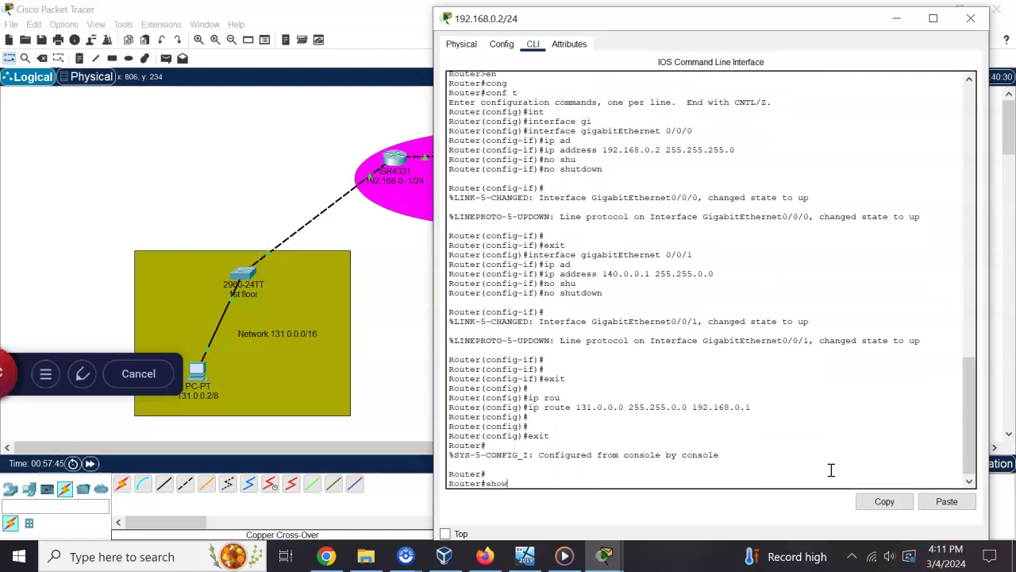
pyautogui.write(' ip')
pyautogui.press('Tab')
pyautogui.write('route')
pyautogui.press('Return')
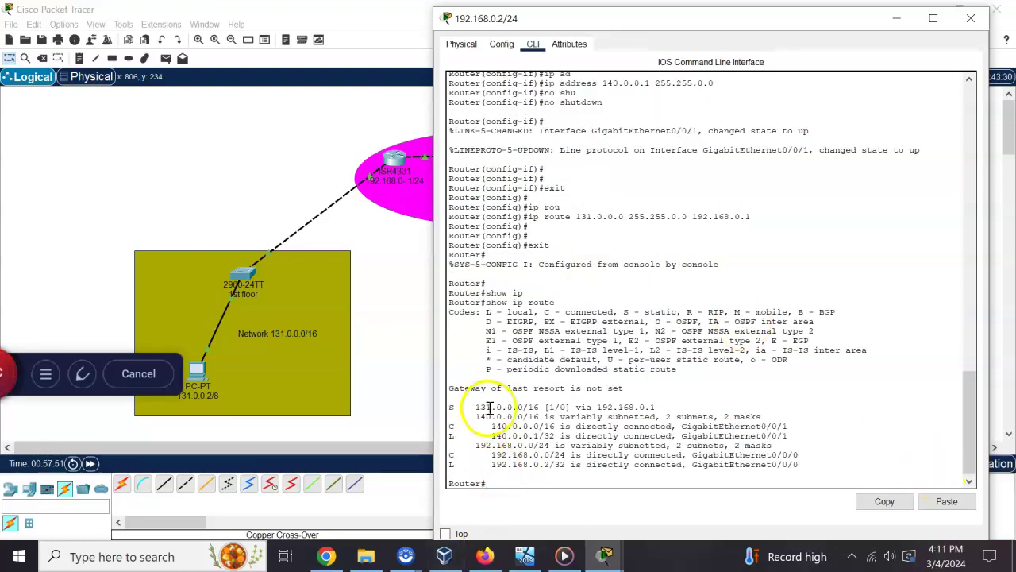
pyautogui.moveTo(474, 407); pyautogui.dragTo(588, 454)
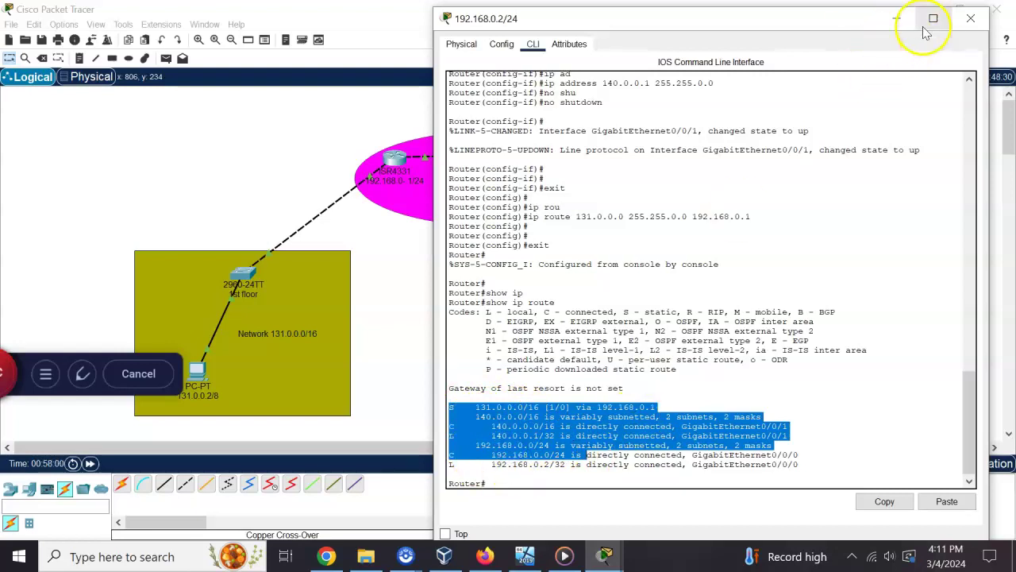
pyautogui.click(971, 19)
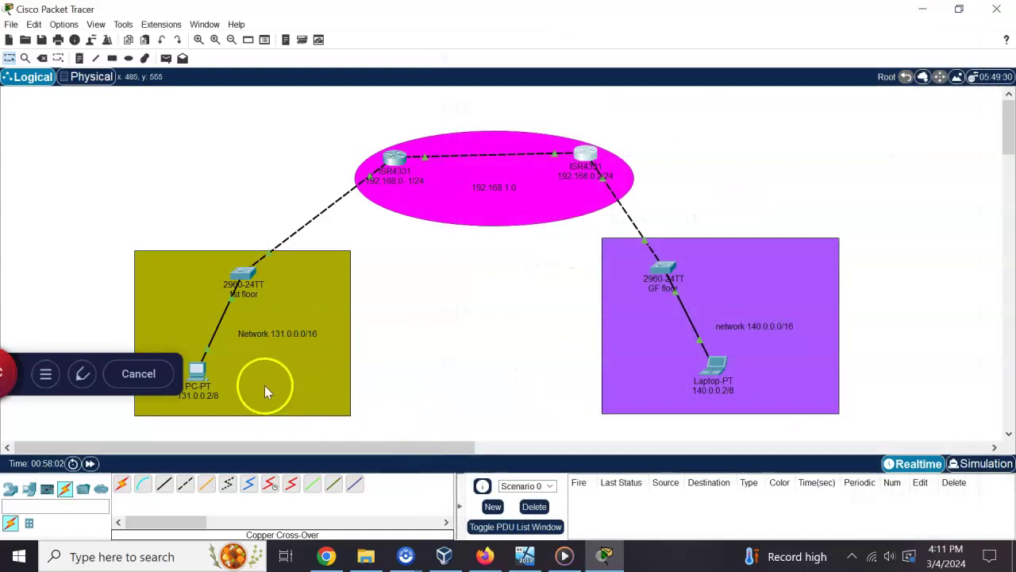
# Open the Command Prompt on the PC in network 131.0.0.0 and push the old output away with blank lines.
pyautogui.click(203, 371)
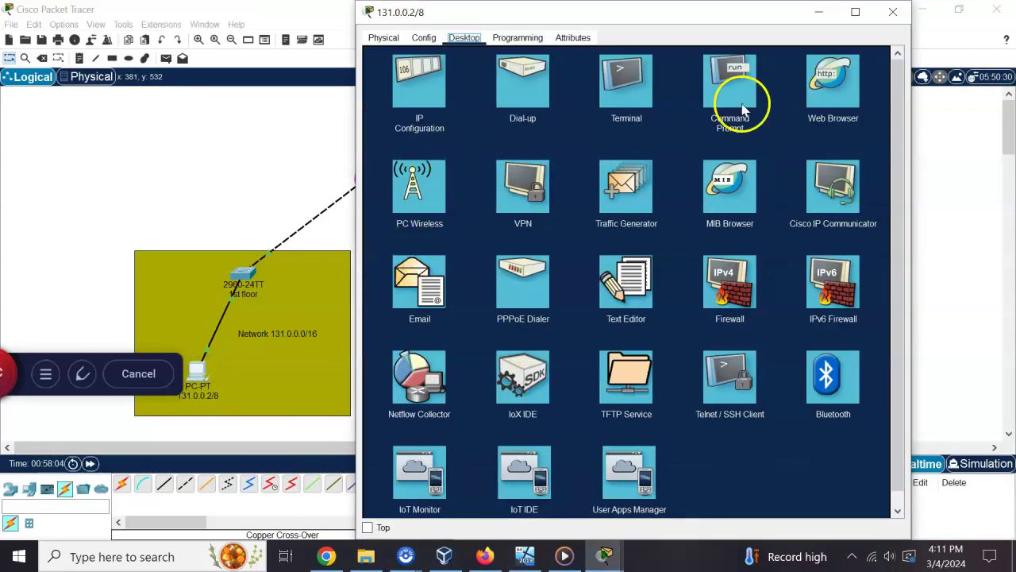
pyautogui.click(731, 86)
pyautogui.press('Return')
pyautogui.press('Return')
pyautogui.press('Return')
pyautogui.press('Return')
pyautogui.press('Return')
pyautogui.press('Return')
pyautogui.press('Return')
pyautogui.press('Return')
pyautogui.press('Return')
pyautogui.press('Return')
pyautogui.press('Return')
pyautogui.press('Return')
pyautogui.press('Return')
pyautogui.press('Return')
pyautogui.press('Return')
pyautogui.press('Return')
pyautogui.press('Return')
pyautogui.press('Return')
pyautogui.press('Return')
pyautogui.press('Return')
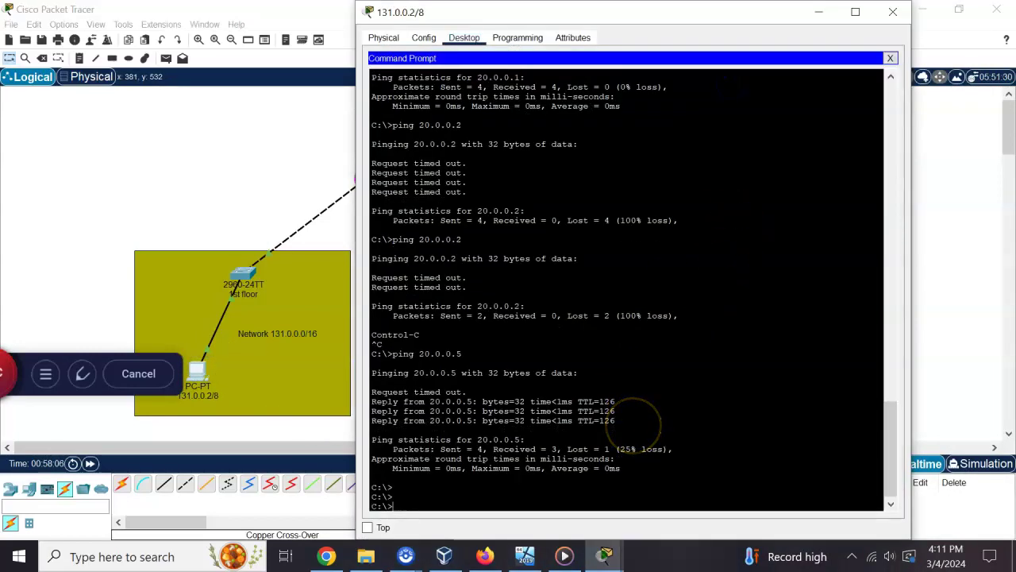
pyautogui.press('Return')
pyautogui.press('Return')
pyautogui.press('Return')
pyautogui.press('Return')
pyautogui.press('Return')
pyautogui.press('Return')
pyautogui.press('Return')
pyautogui.press('Return')
pyautogui.press('Return')
pyautogui.press('Return')
pyautogui.press('Return')
pyautogui.press('Return')
# Ping the PC's gateway 131.0.0.1 from its Command Prompt.
pyautogui.write('ping ')
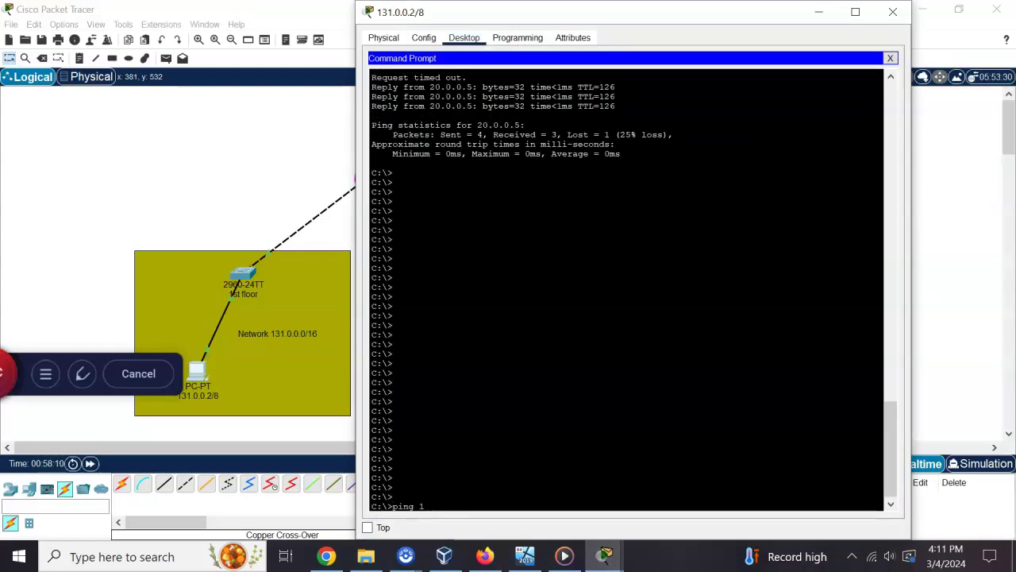
pyautogui.write('131.0.0.1')
pyautogui.press('Return')
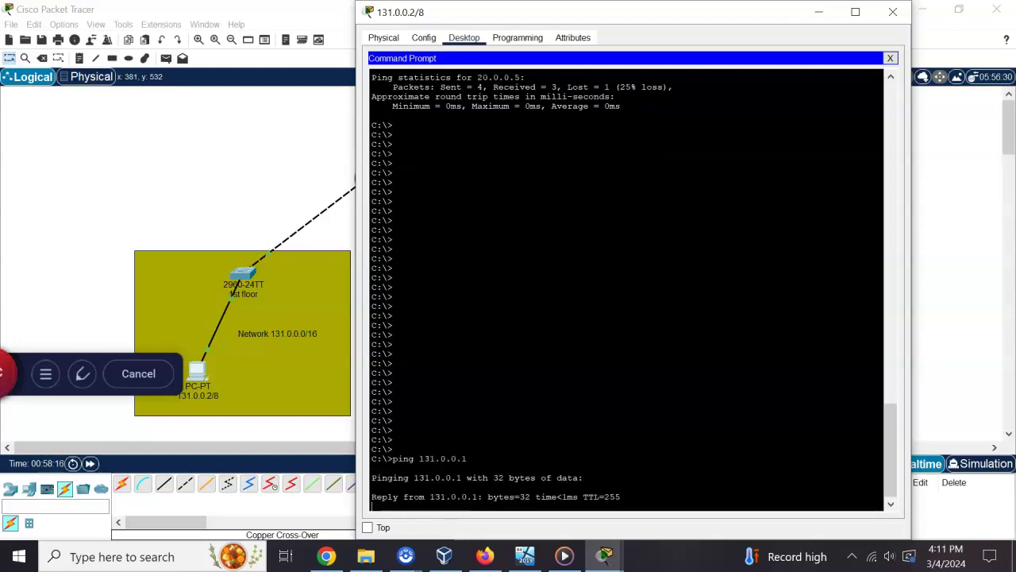
# Uncover more of the topology beside the PC's window and ping the first router's address 192.168.0.1.
pyautogui.moveTo(617, 11); pyautogui.dragTo(681, 17)
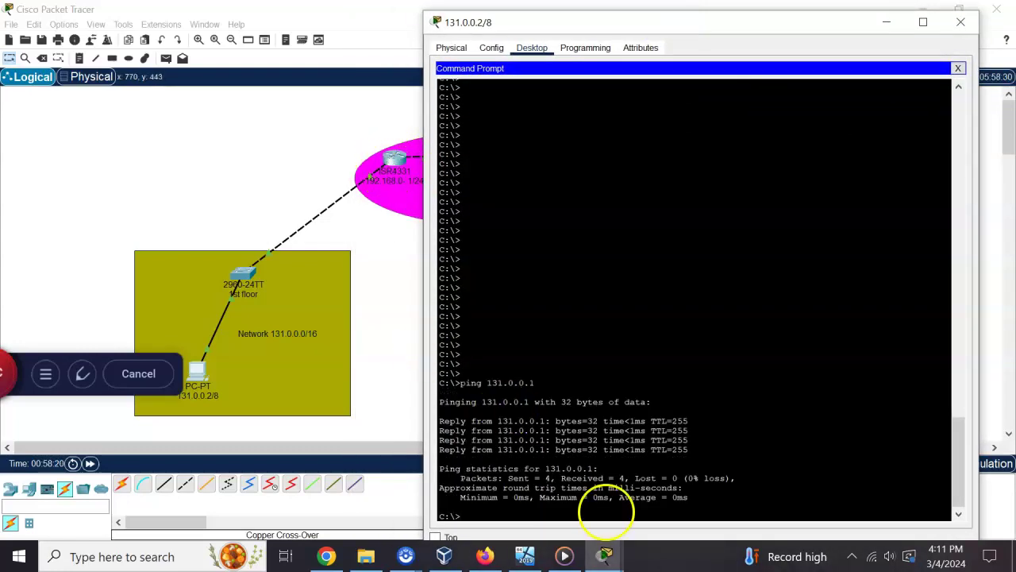
pyautogui.press('Up')
pyautogui.press('BackSpace')
pyautogui.press('BackSpace')
pyautogui.press('BackSpace')
pyautogui.click(642, 553)
pyautogui.moveTo(738, 24); pyautogui.dragTo(817, 27)
pyautogui.write('20.0.0.5')
pyautogui.press('BackSpace')
pyautogui.press('BackSpace')
pyautogui.press('BackSpace')
pyautogui.press('BackSpace')
pyautogui.press('BackSpace')
pyautogui.press('BackSpace')
pyautogui.press('BackSpace')
pyautogui.press('BackSpace')
pyautogui.write('1')
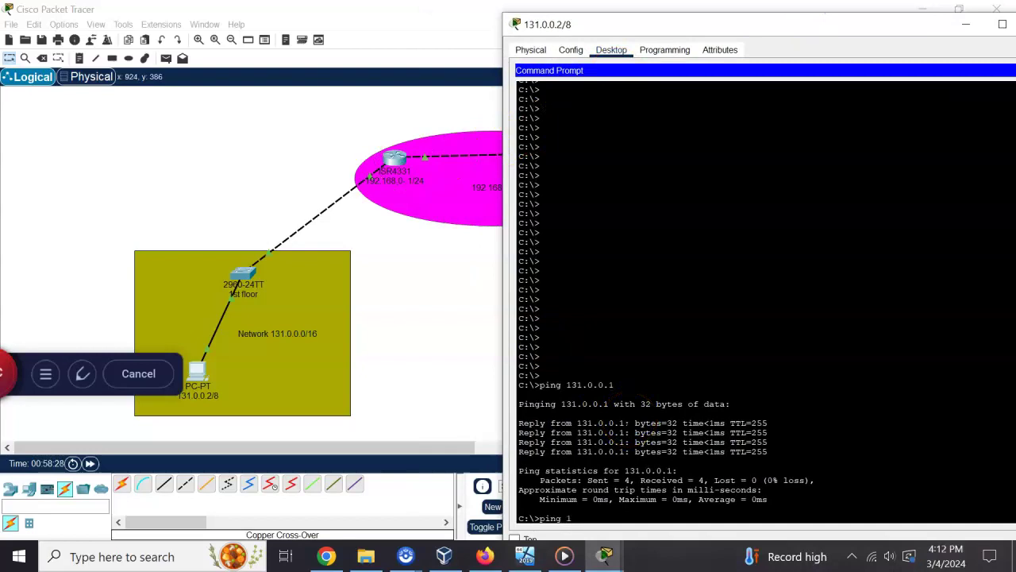
pyautogui.write('92.168.0.1')
pyautogui.press('Return')
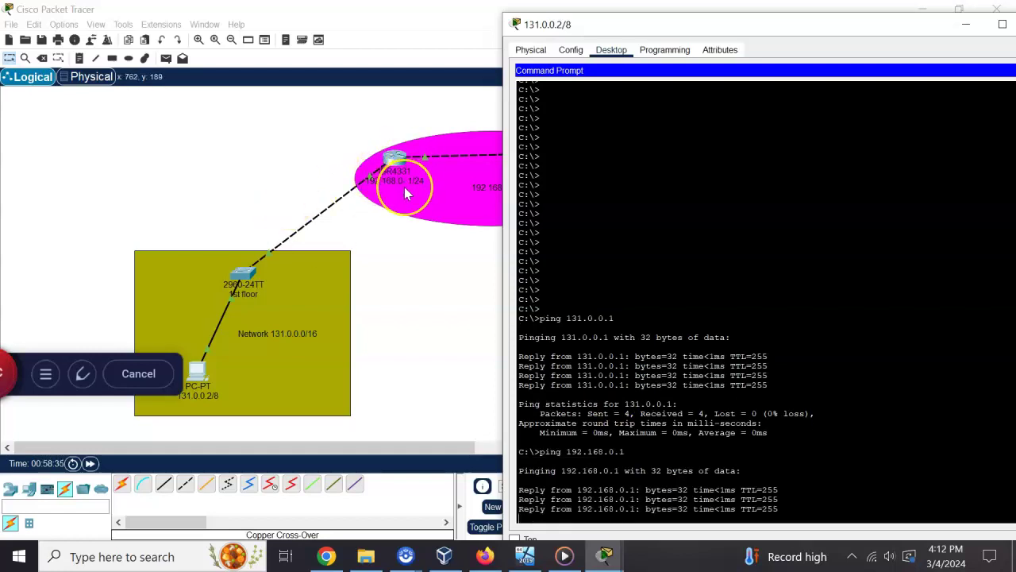
# Reuse the last ping command to ping the second router's address 192.168.0.2.
pyautogui.press('Up')
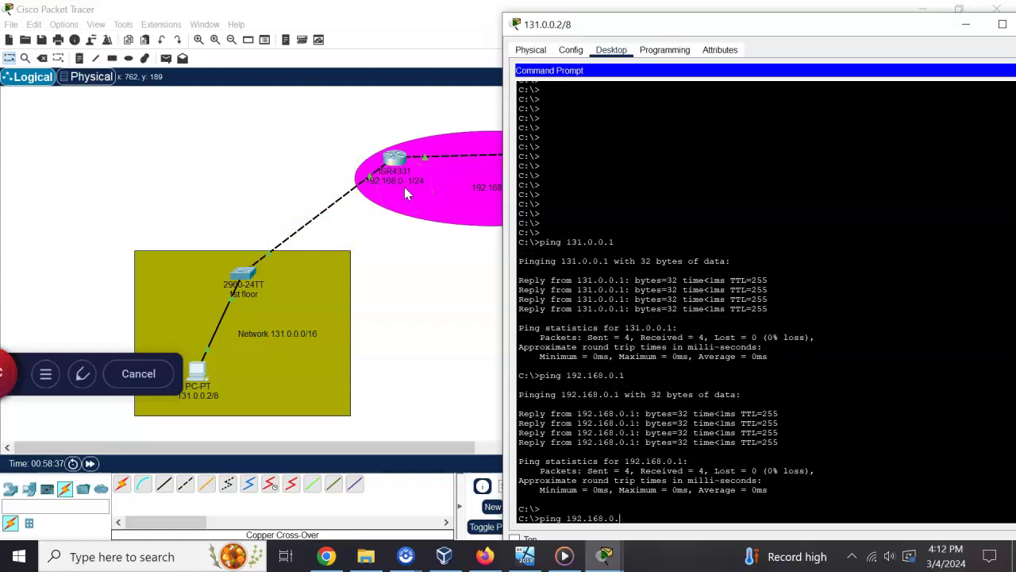
pyautogui.write('2')
pyautogui.press('Return')
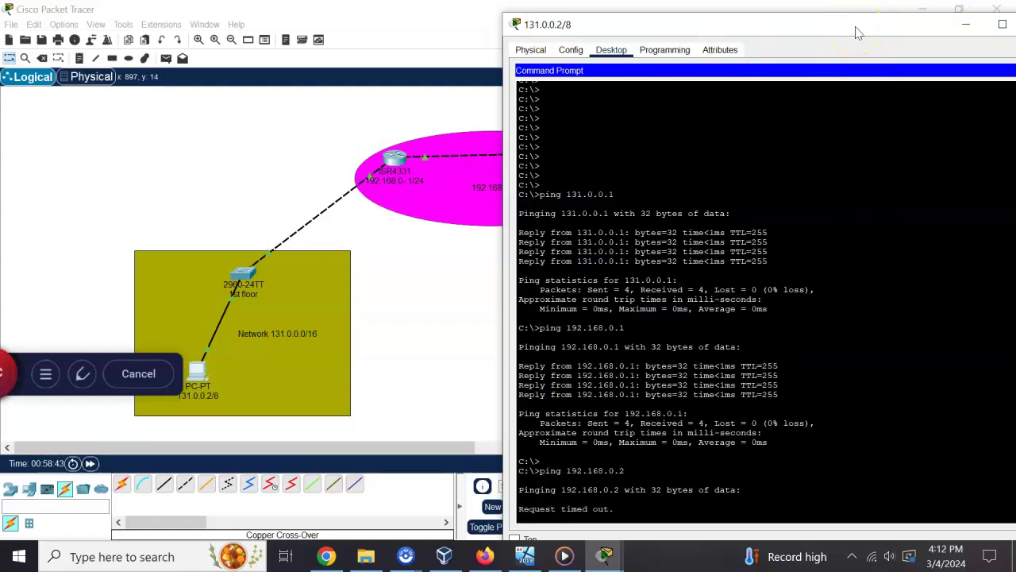
# Move the PC's window aside and shrink it to uncover the second router and the 140.0.0.0 network.
pyautogui.moveTo(856, 30); pyautogui.dragTo(343, 41)
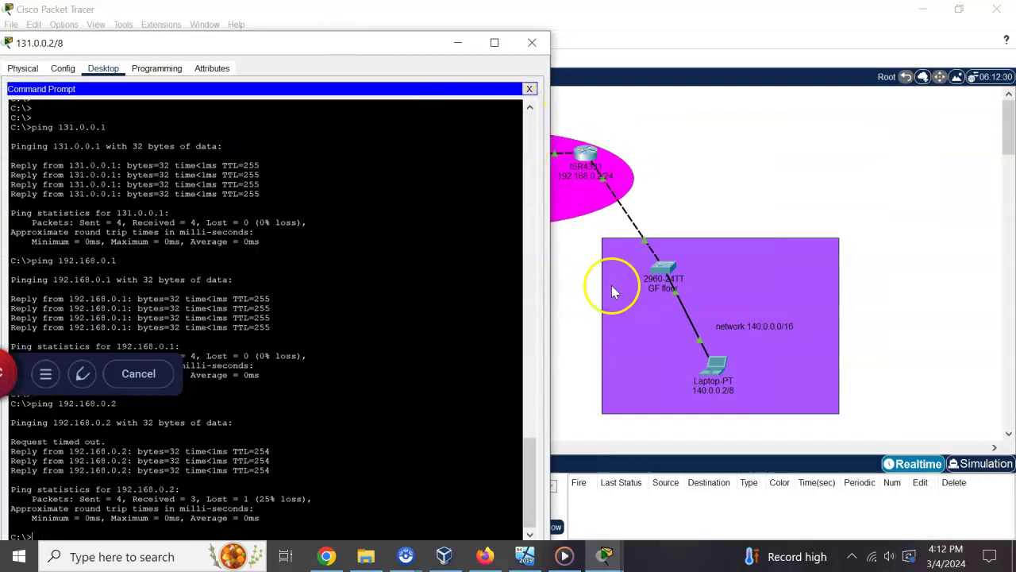
pyautogui.moveTo(392, 44); pyautogui.dragTo(420, 16)
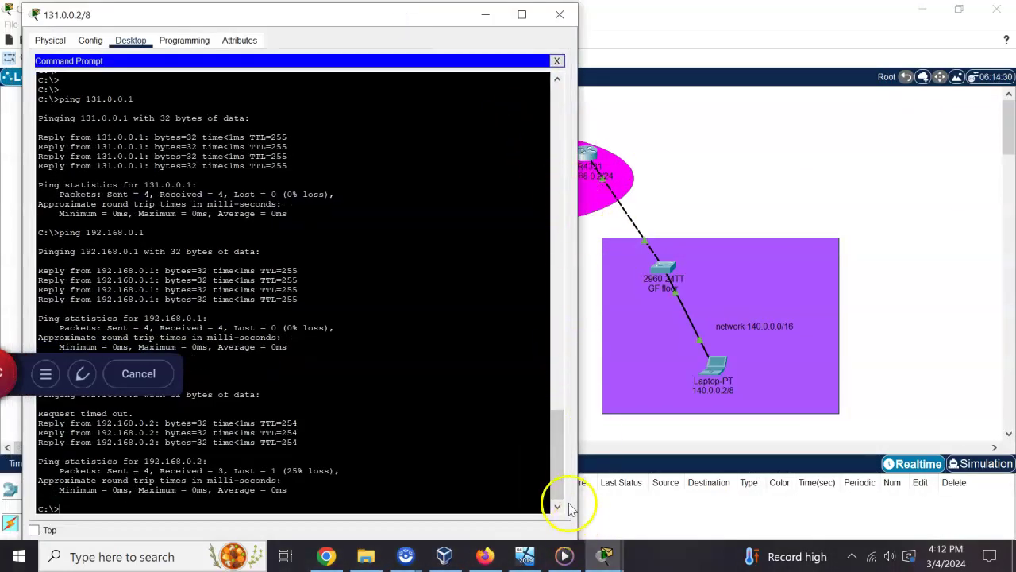
pyautogui.moveTo(577, 501); pyautogui.dragTo(410, 449)
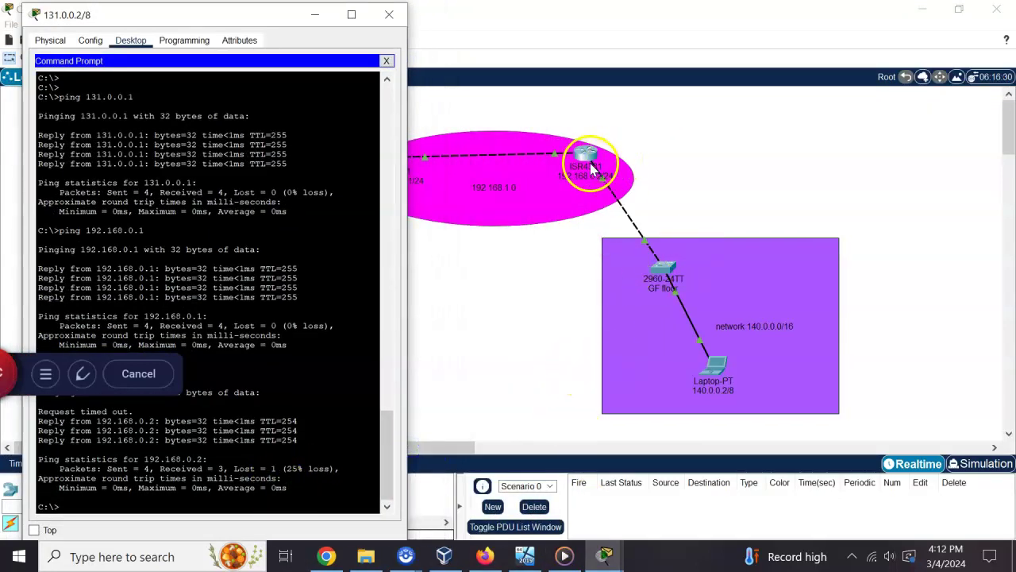
# Ping the second router's LAN interface 140.0.0.1 from the PC.
pyautogui.click(184, 516)
pyautogui.press('Return')
pyautogui.press('Return')
pyautogui.write('ping')
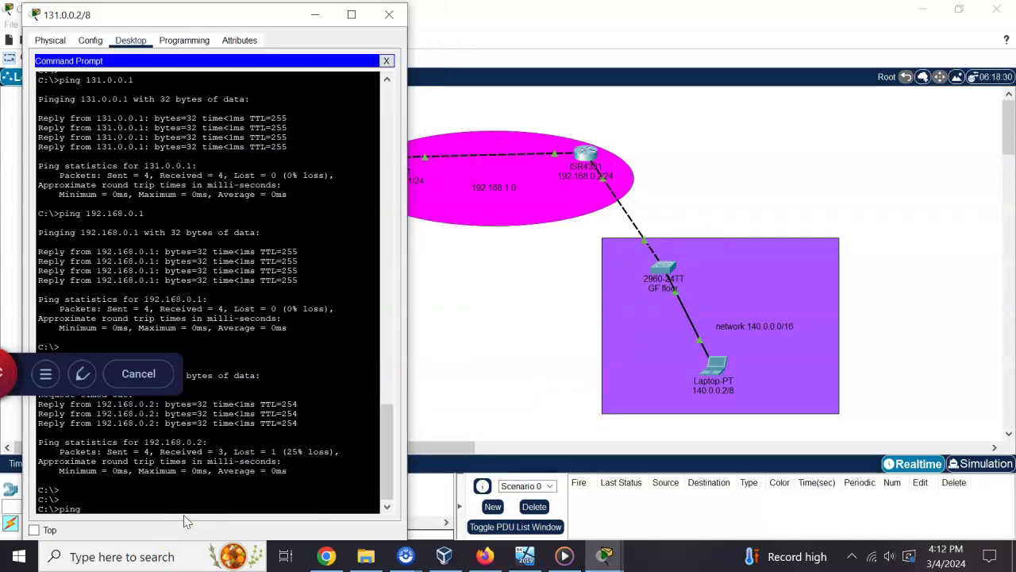
pyautogui.write(' 140.0.0.1')
pyautogui.press('Return')
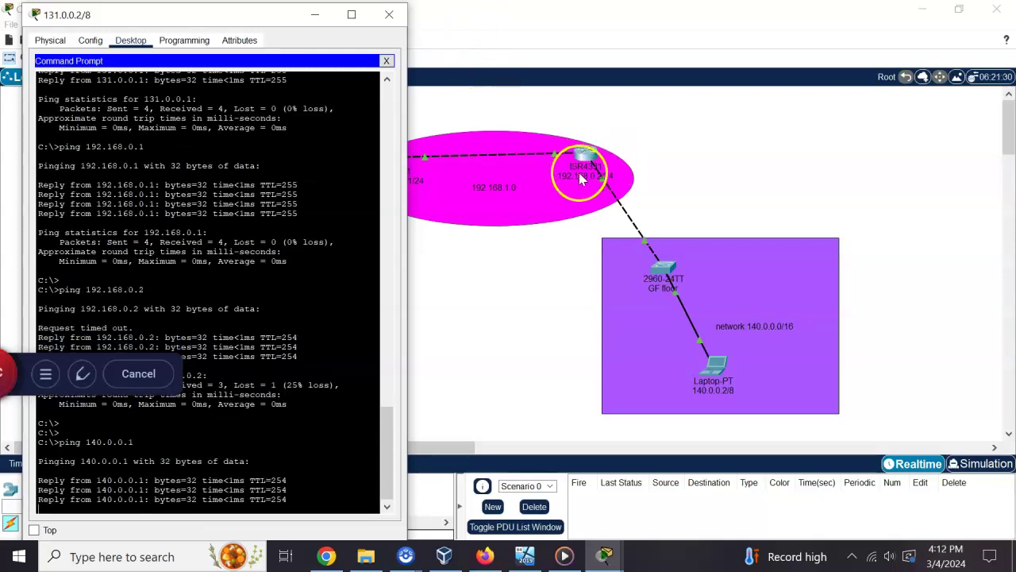
# Ping the laptop at 140.0.0.2 from the PC and highlight the reply lines.
pyautogui.press('Up')
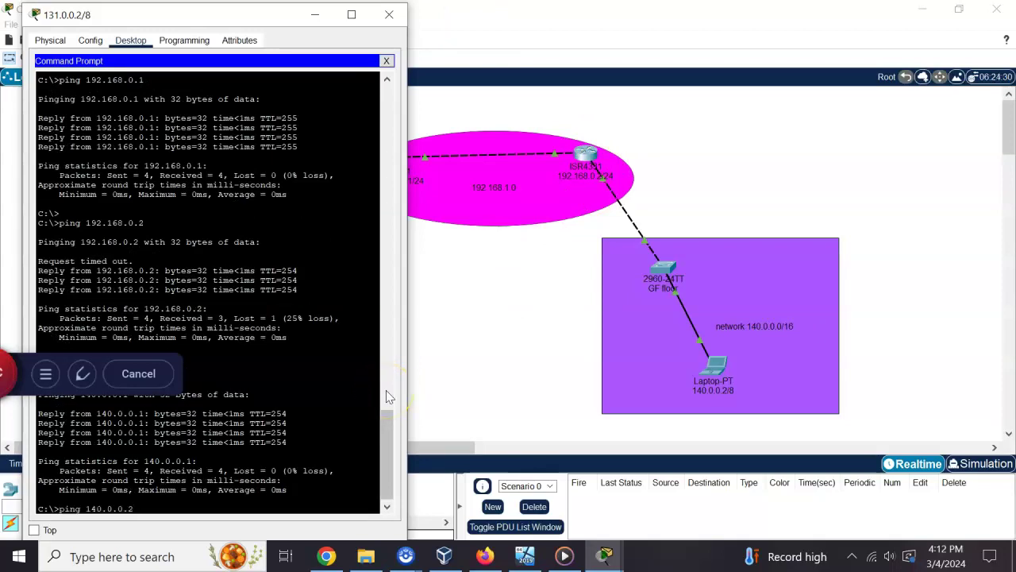
pyautogui.press('Return')
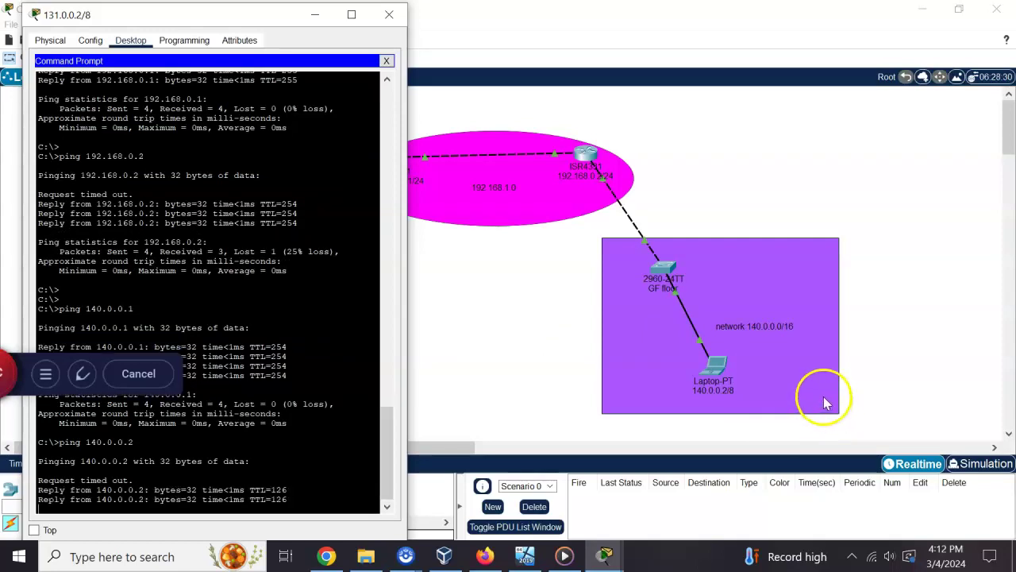
pyautogui.moveTo(50, 423); pyautogui.dragTo(288, 450)
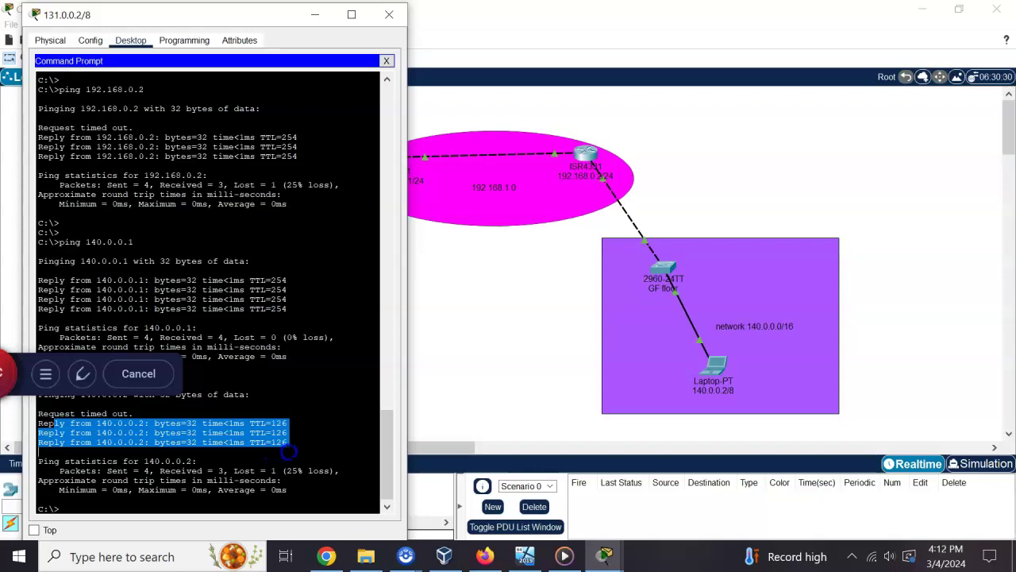